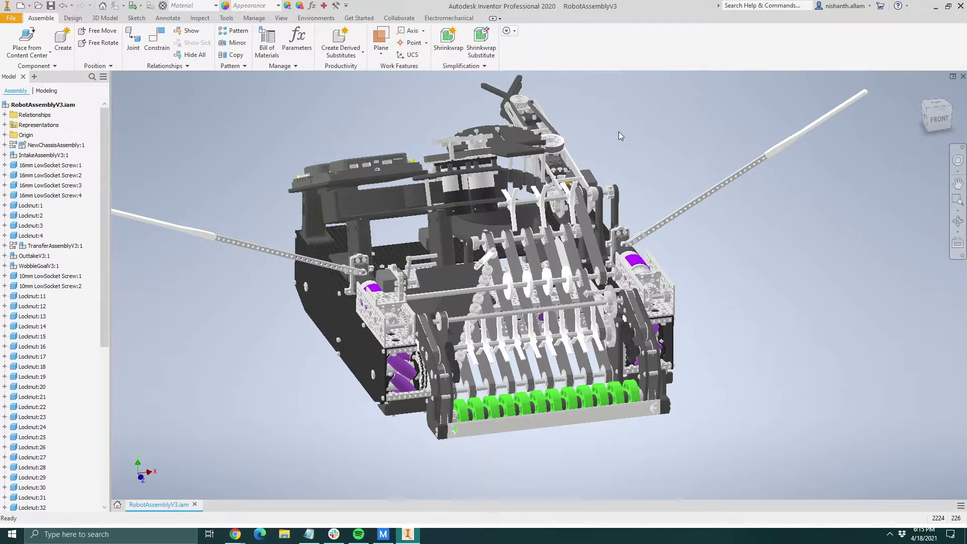
pyautogui.keyDown('shift'); pyautogui.moveTo(619, 131); pyautogui.dragTo(624, 146, button='middle'); pyautogui.keyUp('shift')
pyautogui.scroll(3, 624, 146)
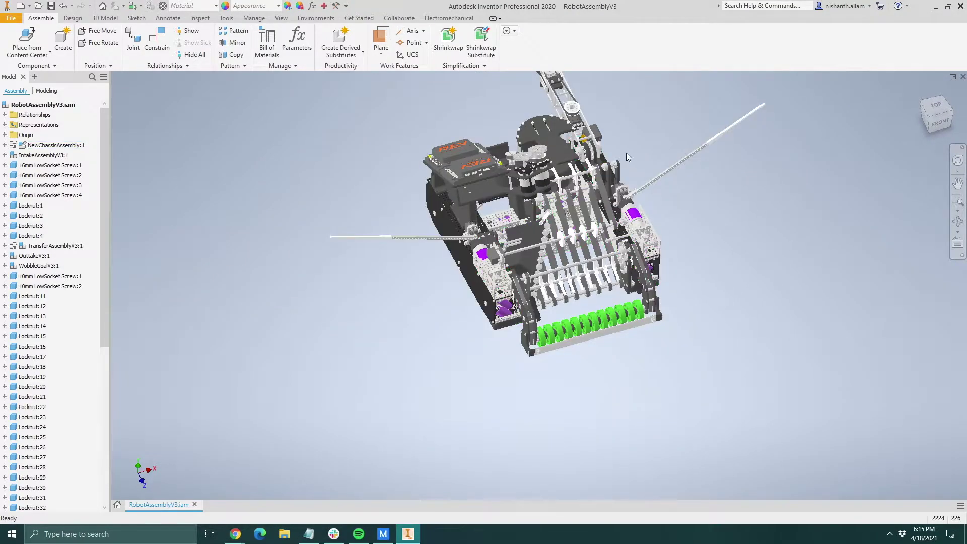
pyautogui.scroll(-4, 626, 153)
pyautogui.scroll(2, 626, 153)
pyautogui.moveTo(627, 152)
pyautogui.keyDown('shift'); pyautogui.mouseDown(button='middle')
pyautogui.moveTo(613, 150)
pyautogui.moveTo(619, 170)
pyautogui.moveTo(622, 149)
pyautogui.mouseUp(button='middle'); pyautogui.keyUp('shift')
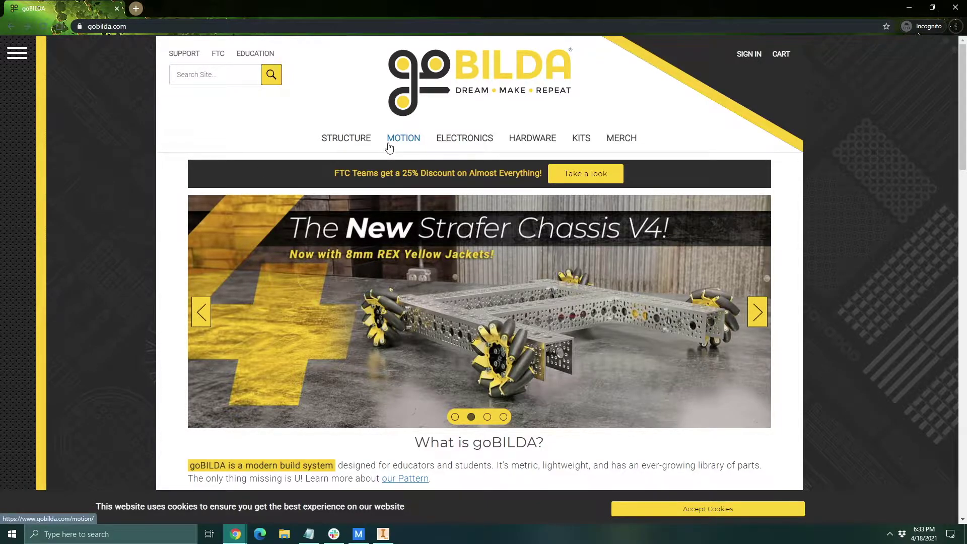
# Step: Switch to the goBILDA website in the browser and look through its Structure, Motion, Electronics and Hardware part categories
pyautogui.click(356, 144)
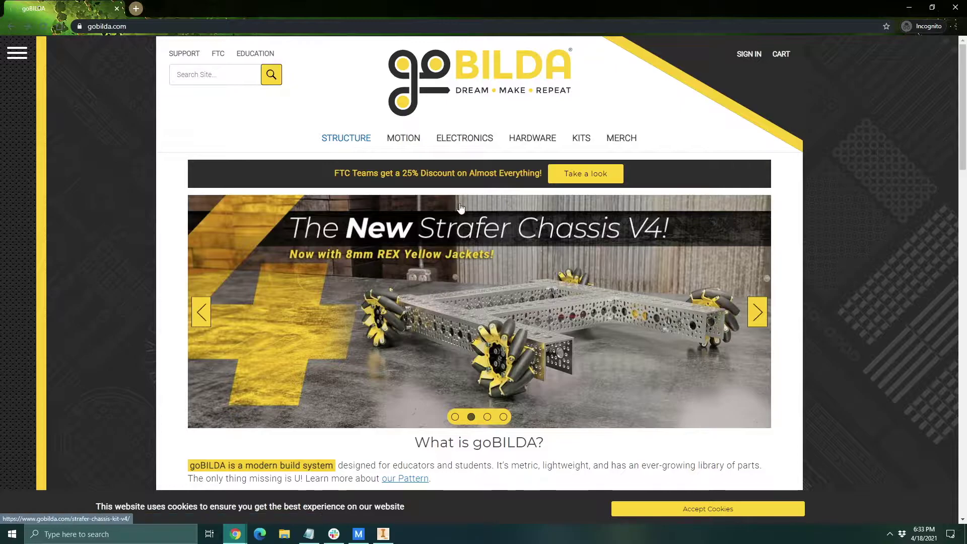
pyautogui.click(404, 140)
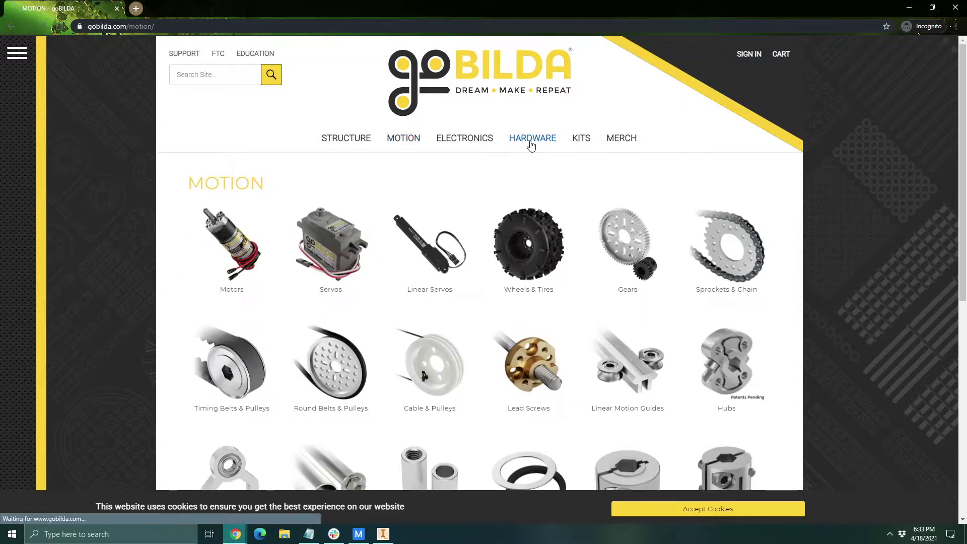
pyautogui.click(525, 141)
pyautogui.click(465, 138)
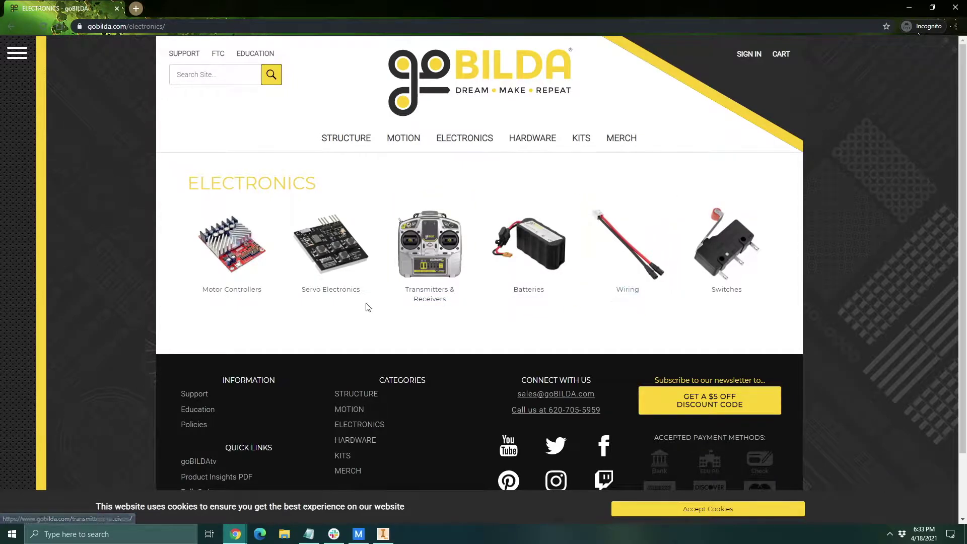
pyautogui.click(389, 152)
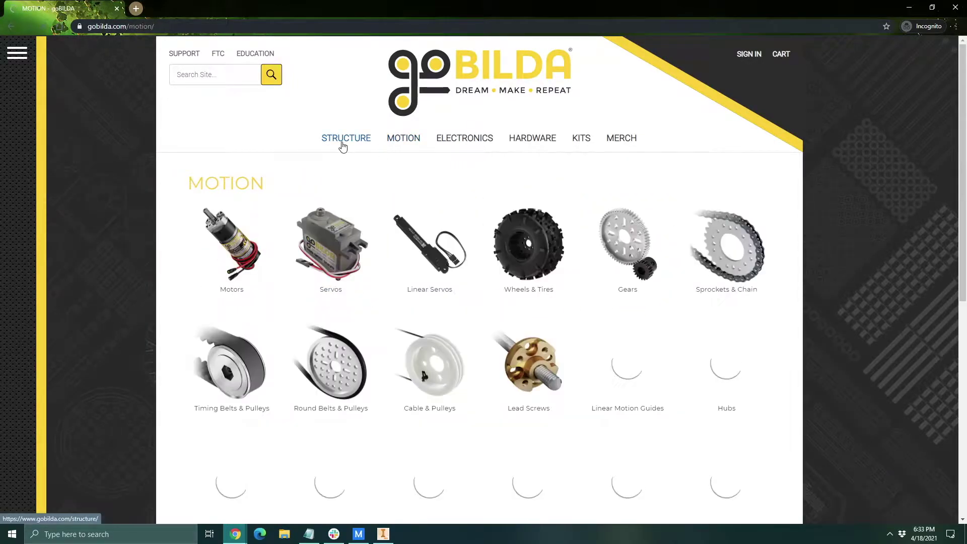
pyautogui.click(341, 144)
pyautogui.click(535, 140)
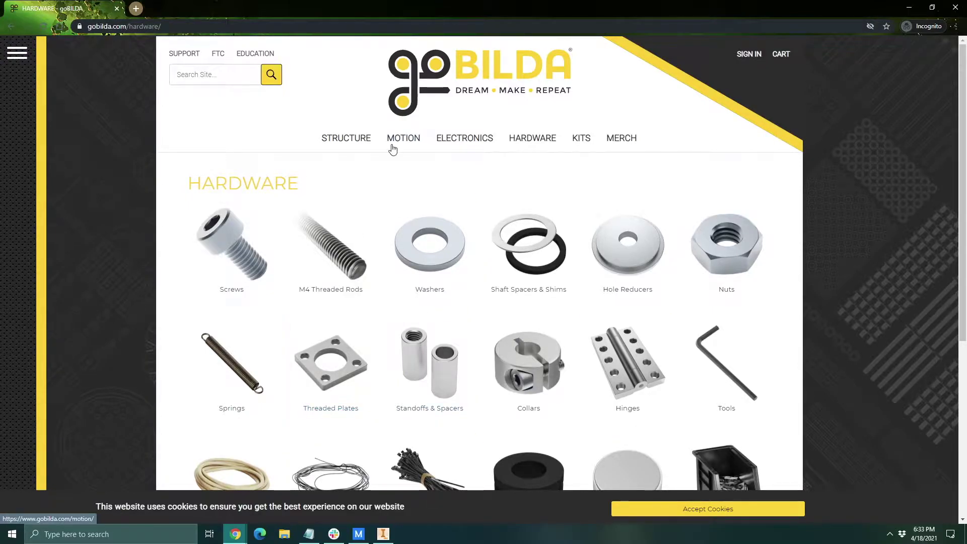
pyautogui.click(353, 146)
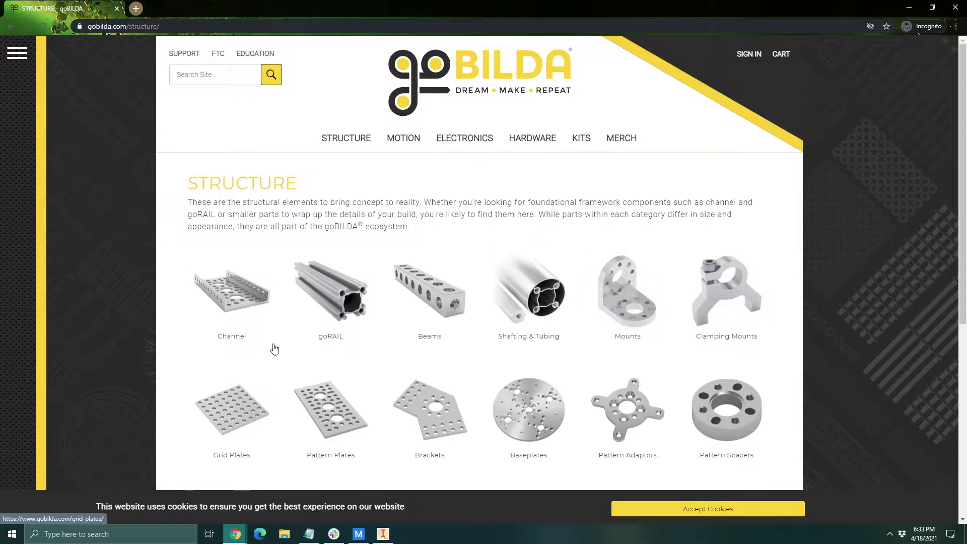
pyautogui.scroll(-3, 477, 394)
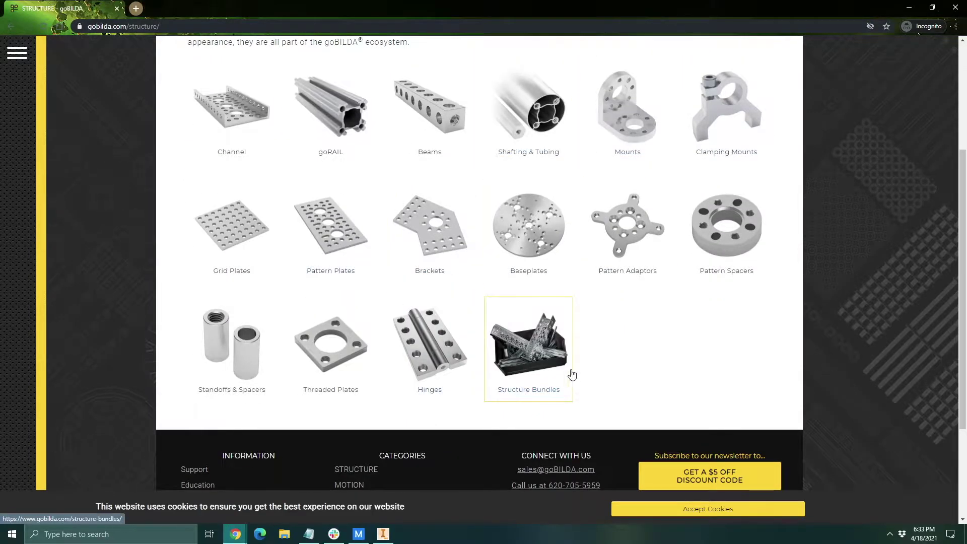
pyautogui.scroll(3, 557, 367)
# Step: Open the product page of the 48 Tooth, 14mm bore hub mount gear in goBILDA's Motion category
pyautogui.click(403, 137)
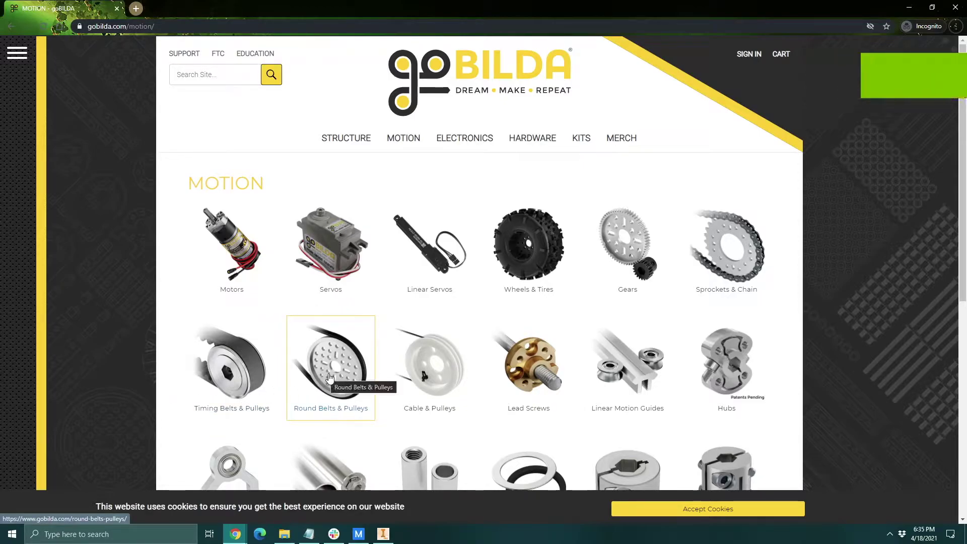
pyautogui.scroll(-3, 333, 378)
pyautogui.scroll(3, 340, 379)
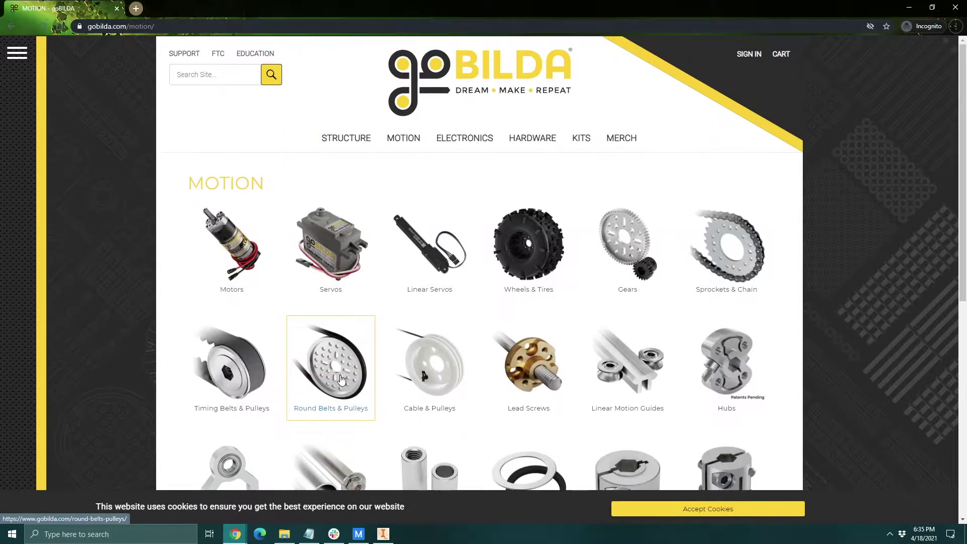
pyautogui.click(653, 245)
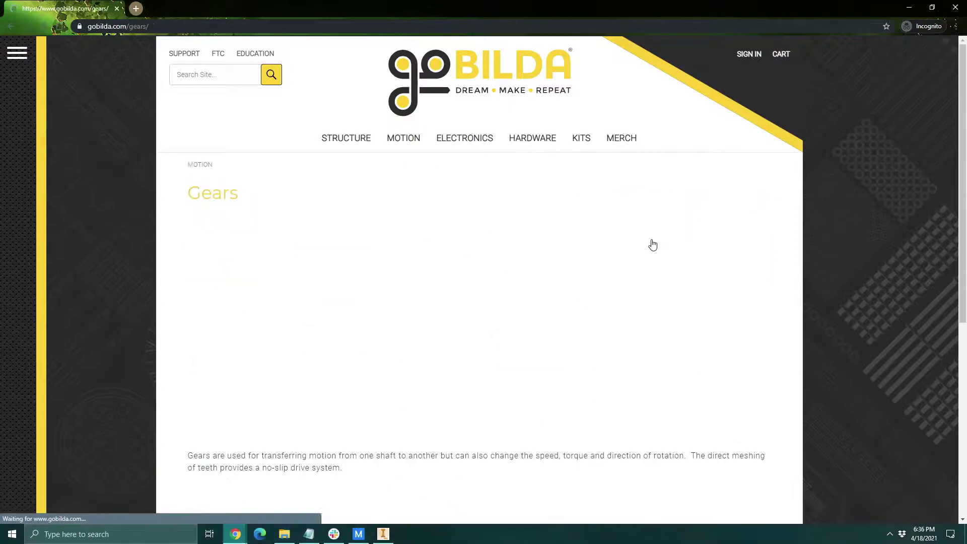
pyautogui.scroll(-3, 643, 239)
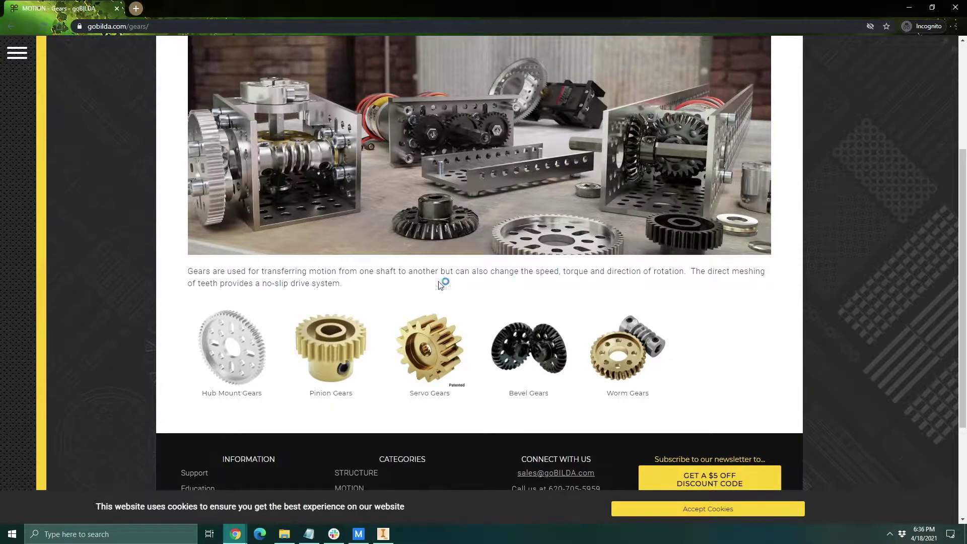
pyautogui.click(271, 316)
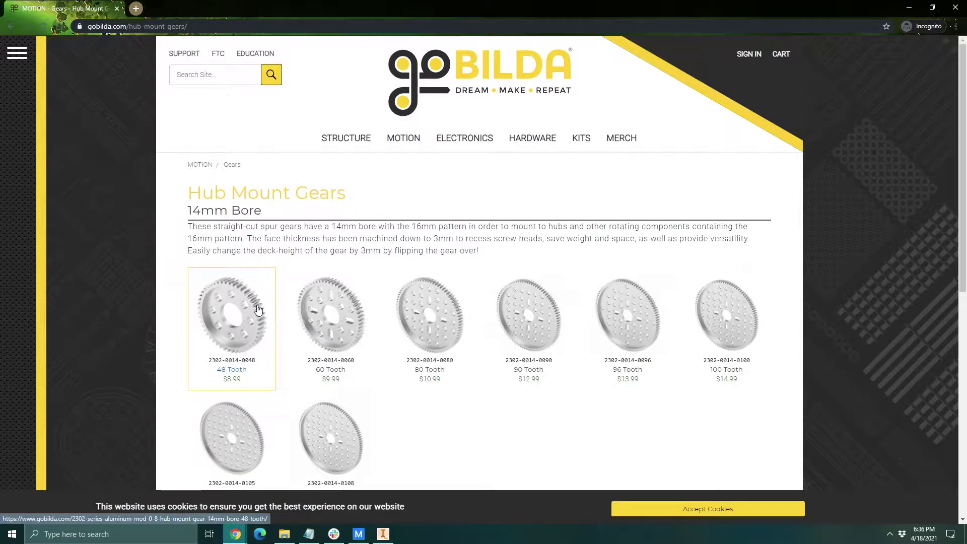
pyautogui.click(259, 312)
# Step: Review the 48 Tooth gear's drawing and specs, and download its STEP file
pyautogui.scroll(-3, 357, 310)
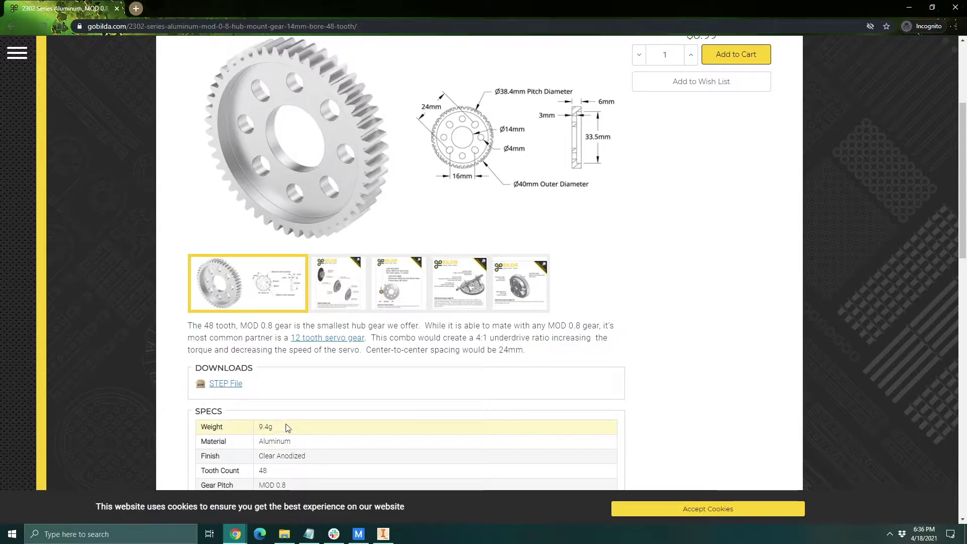
pyautogui.scroll(3, 291, 433)
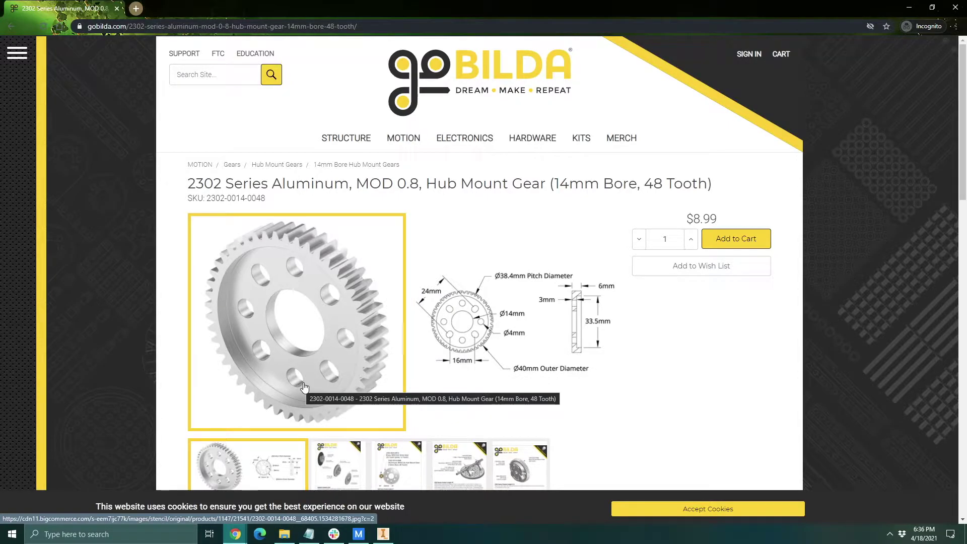
pyautogui.scroll(-3, 304, 387)
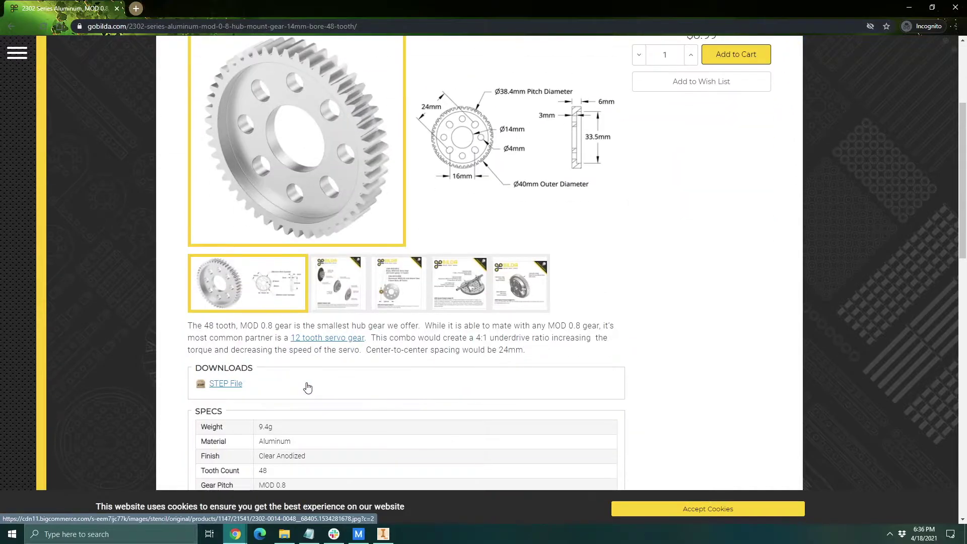
pyautogui.scroll(3, 307, 387)
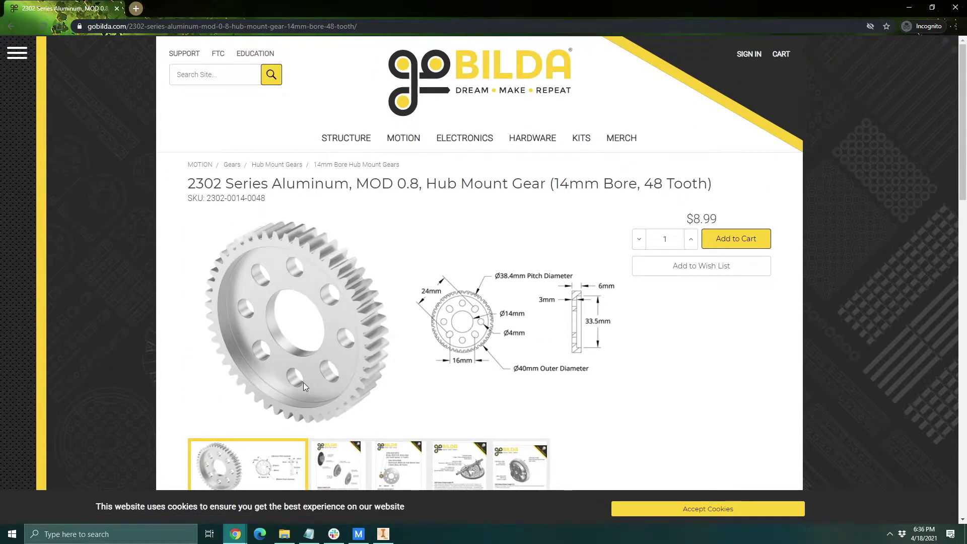
pyautogui.scroll(-3, 305, 386)
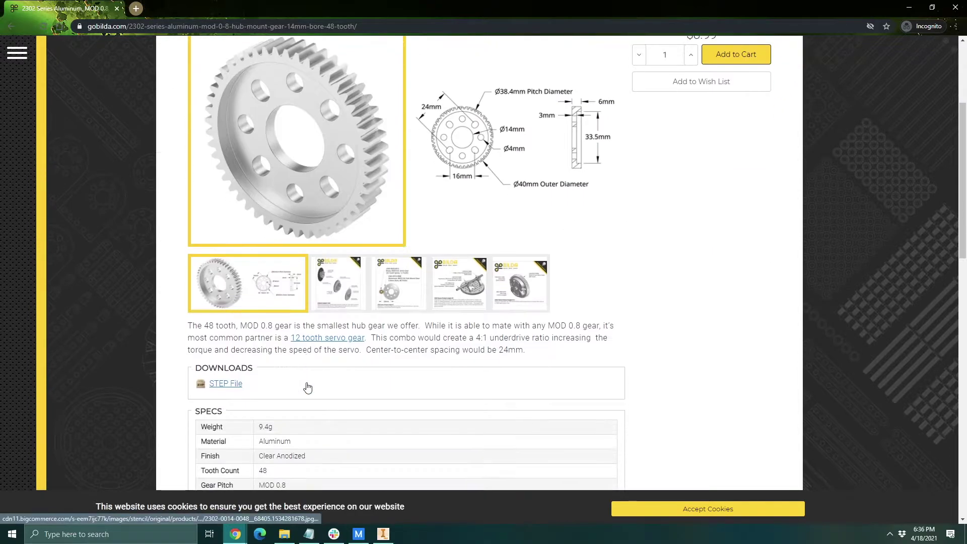
pyautogui.click(238, 387)
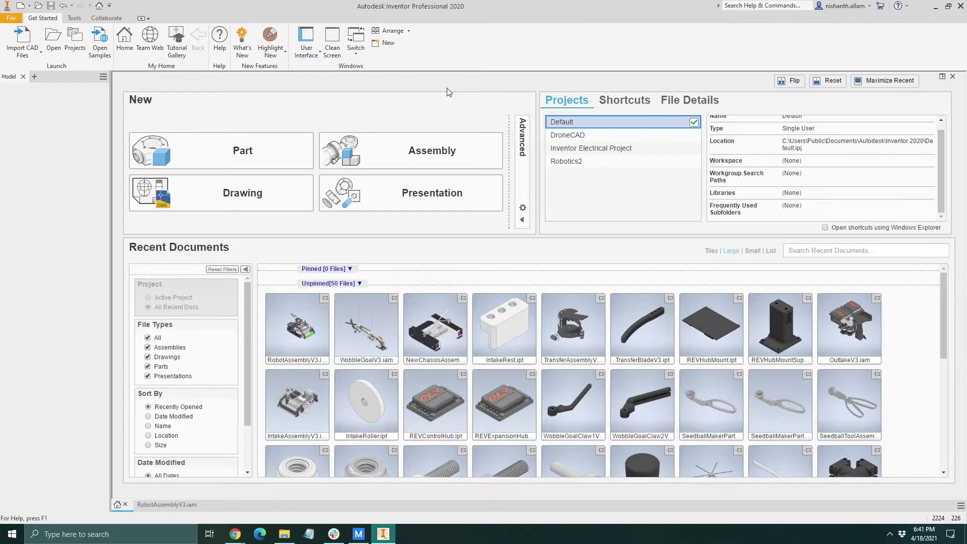
pyautogui.click(26, 57)
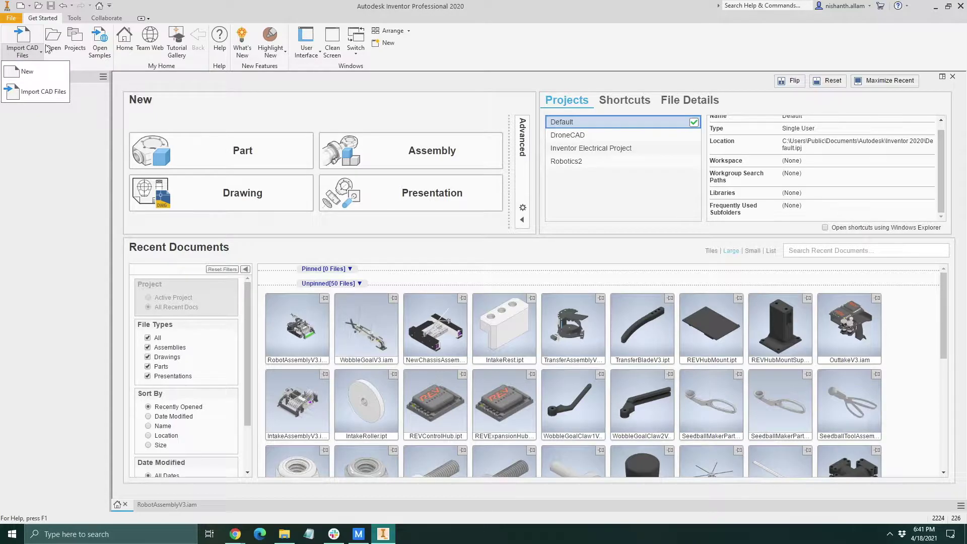
pyautogui.click(27, 71)
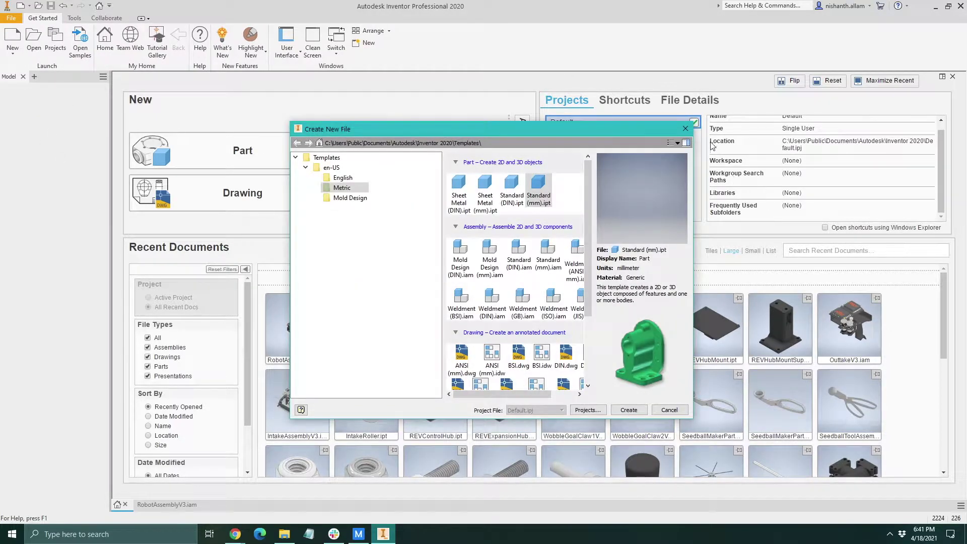
pyautogui.click(686, 128)
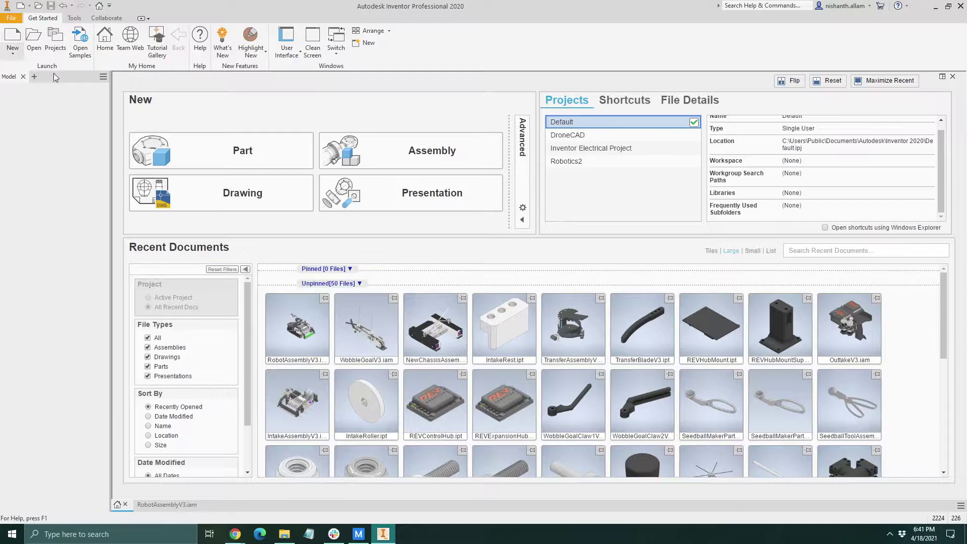
# Step: Start a CAD file import in Inventor from the STEP-Files folder, listing the files by date modified with the newest first
pyautogui.click(13, 50)
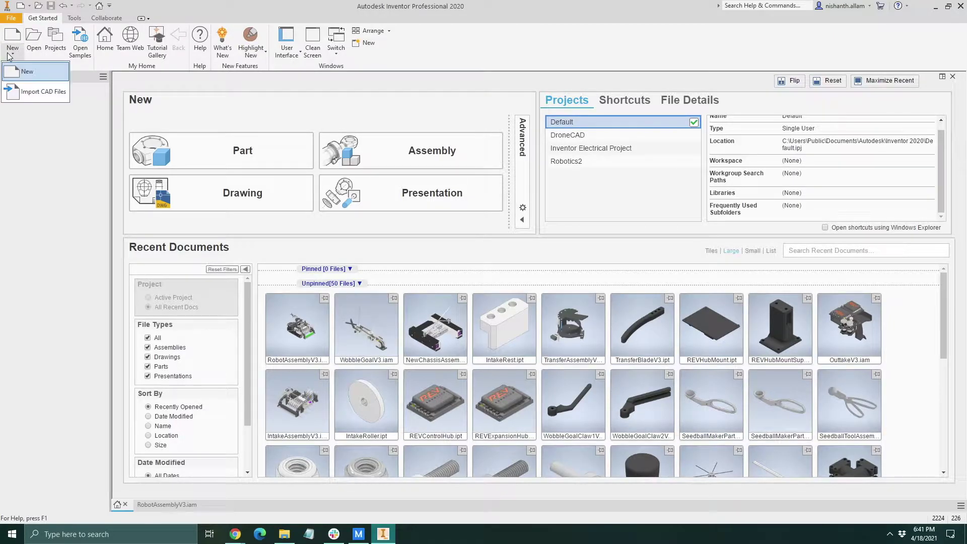
pyautogui.click(43, 101)
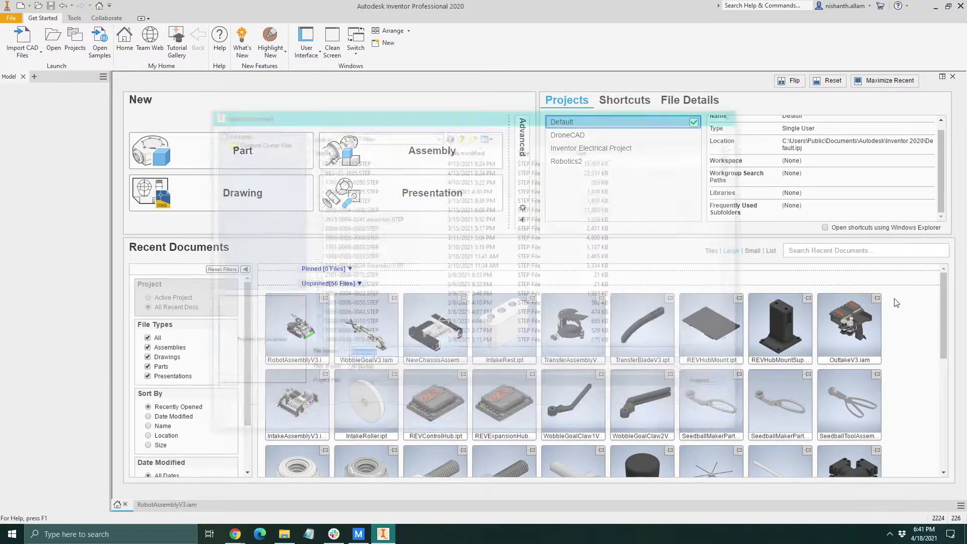
pyautogui.click(410, 138)
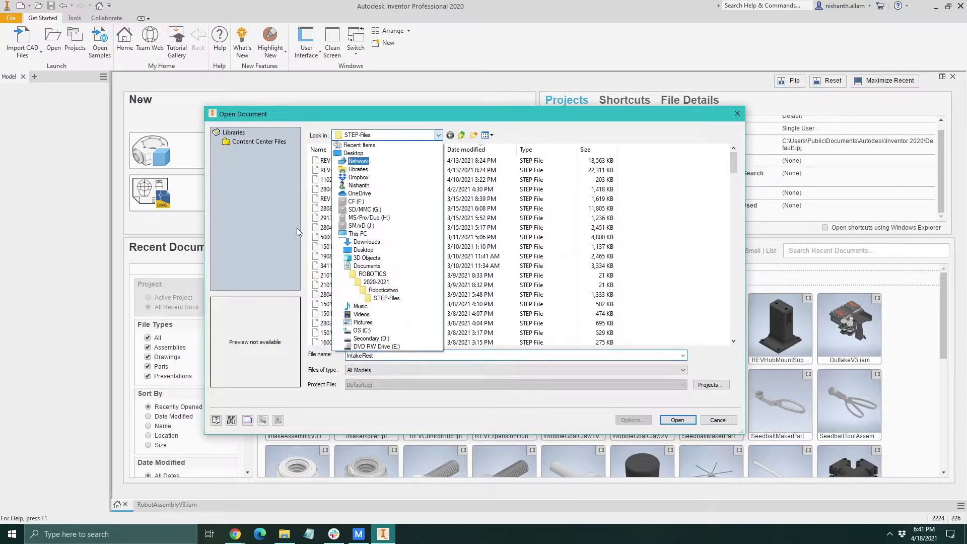
pyautogui.click(398, 300)
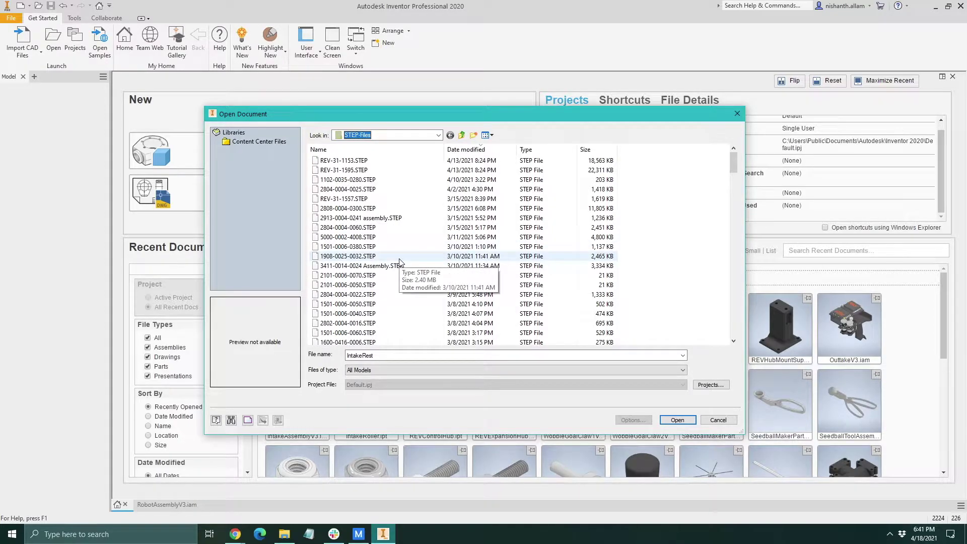
pyautogui.click(468, 150)
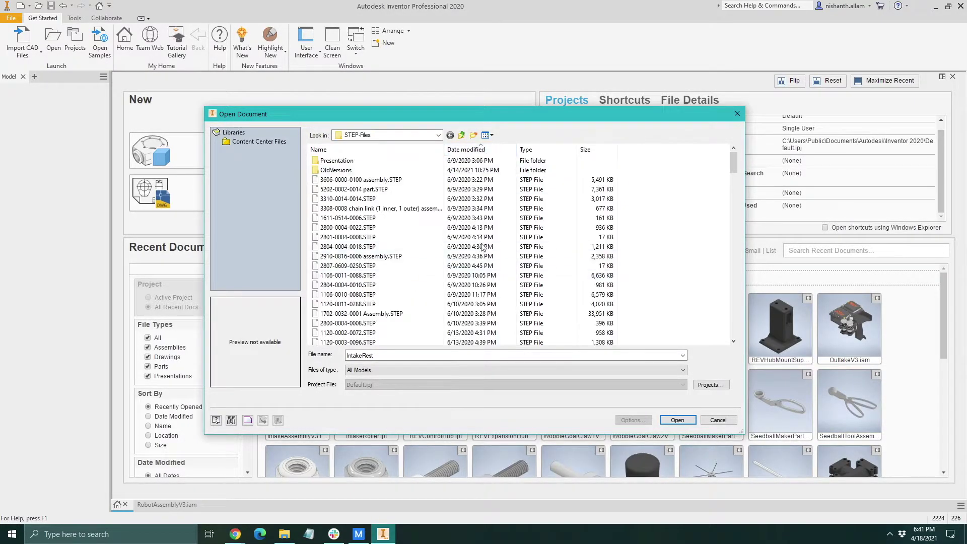
pyautogui.click(469, 150)
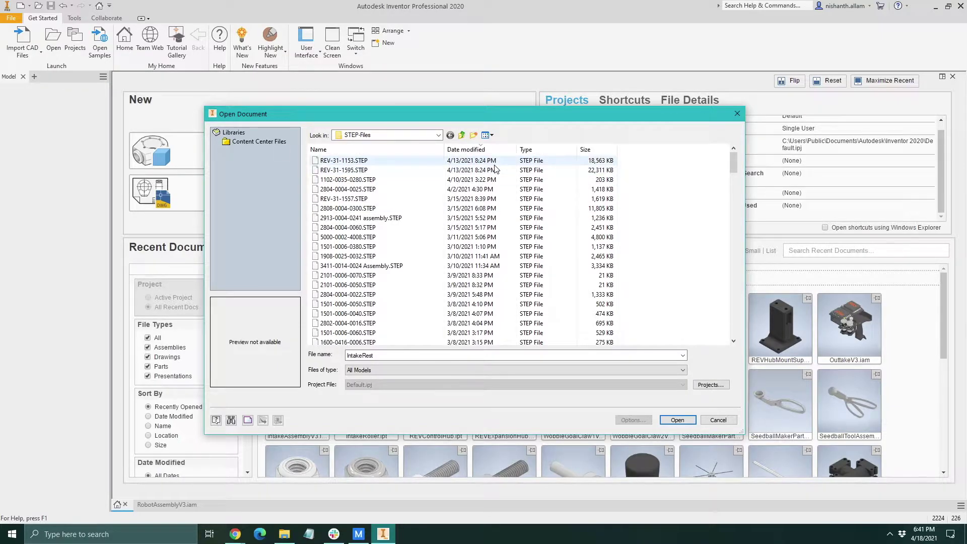
# Step: Import REV-31-1153.STEP with the Convert Model option and millimeter length units
pyautogui.press('Escape')
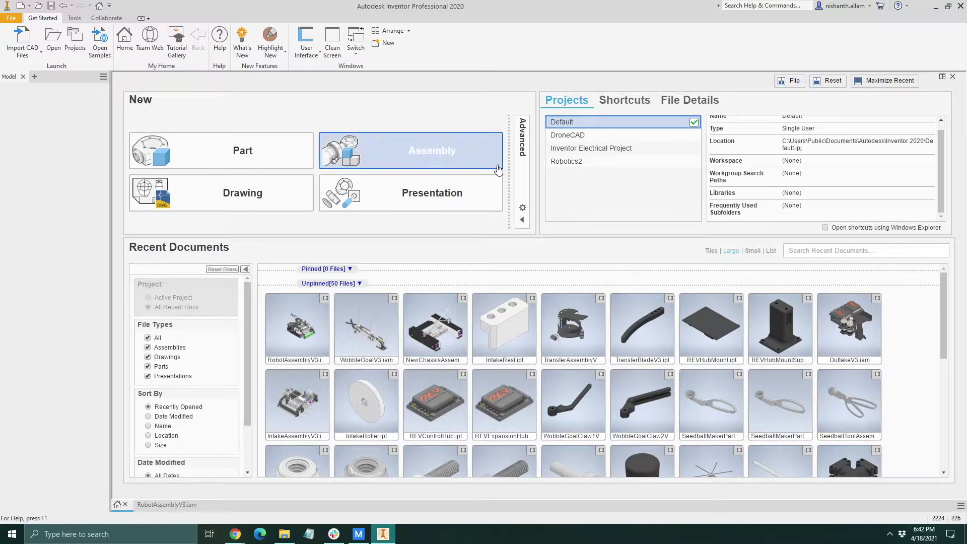
pyautogui.click(494, 165)
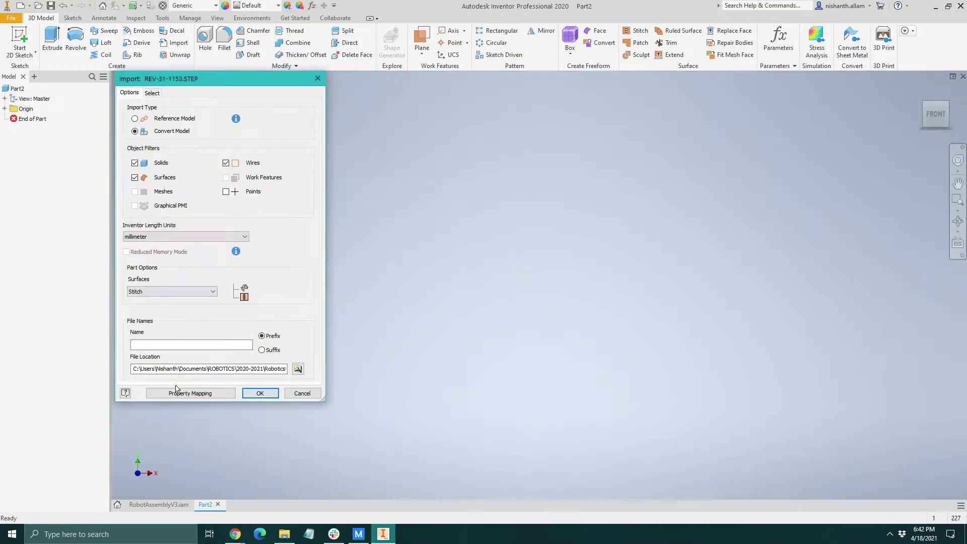
pyautogui.click(258, 393)
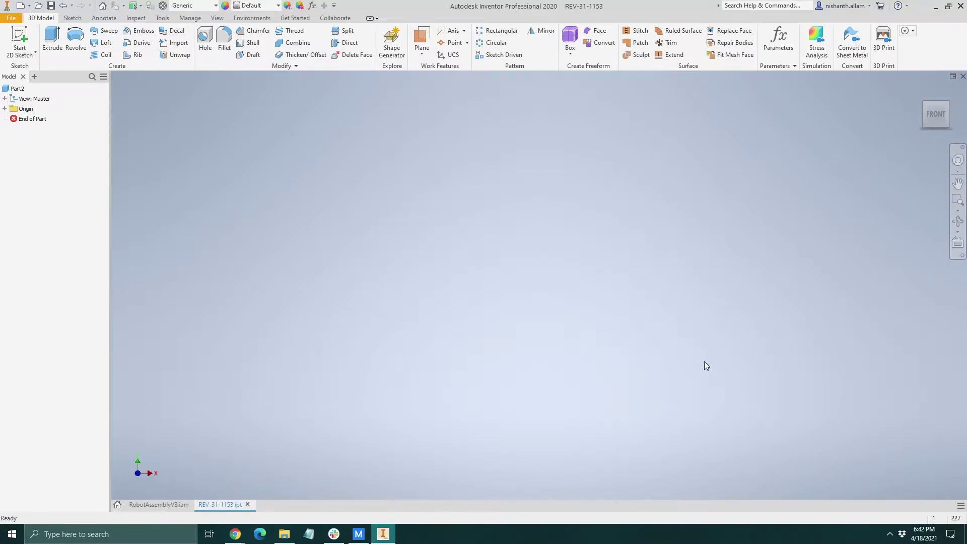
pyautogui.keyDown('shift'); pyautogui.moveTo(726, 364); pyautogui.dragTo(699, 385, button='middle'); pyautogui.keyUp('shift')
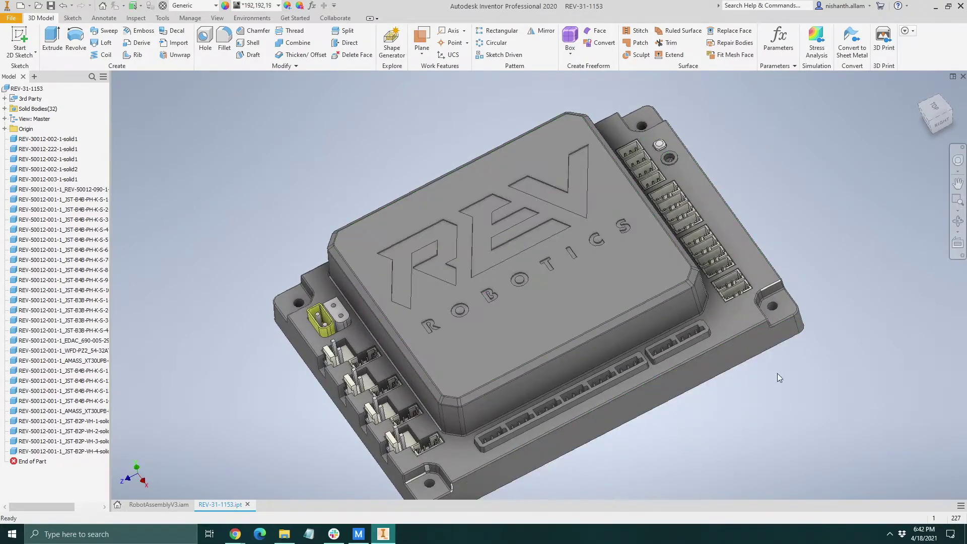
pyautogui.scroll(2, 465, 271)
pyautogui.scroll(-3, 513, 322)
pyautogui.keyDown('shift'); pyautogui.moveTo(606, 368); pyautogui.dragTo(630, 362, button='middle'); pyautogui.keyUp('shift')
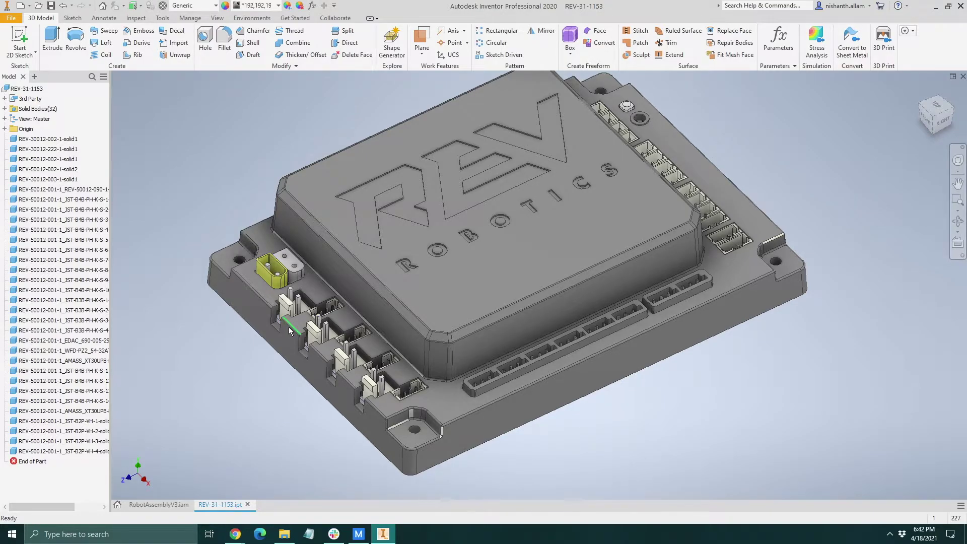
pyautogui.moveTo(306, 347)
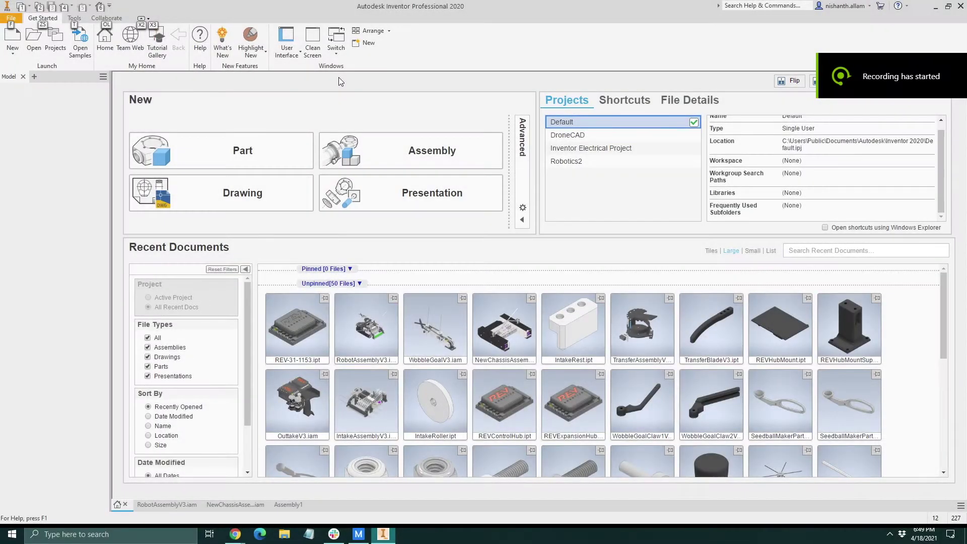
pyautogui.press('Escape')
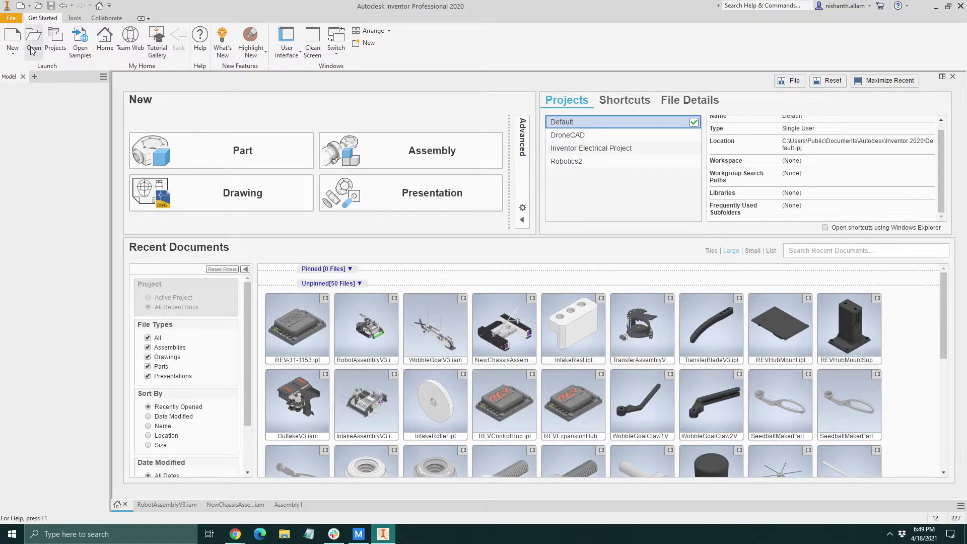
pyautogui.click(13, 50)
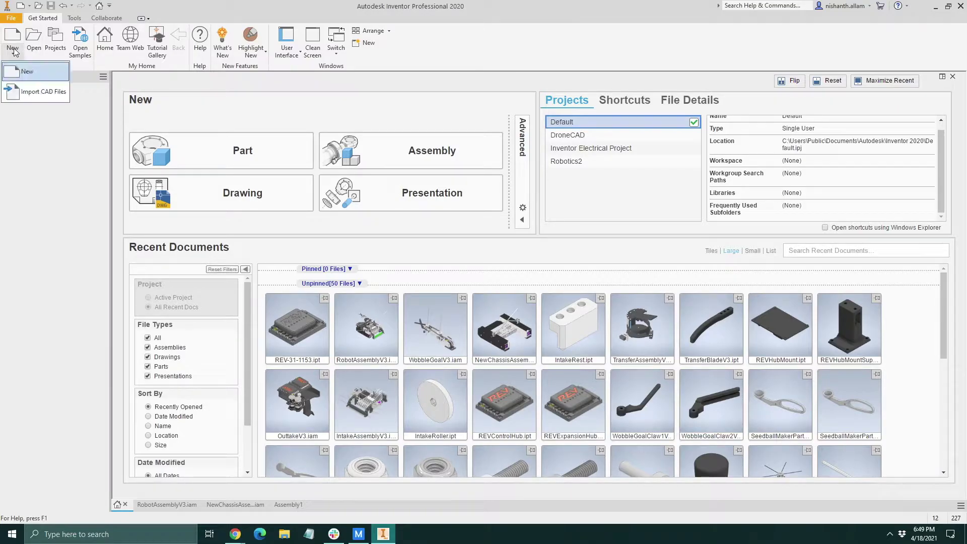
pyautogui.click(44, 96)
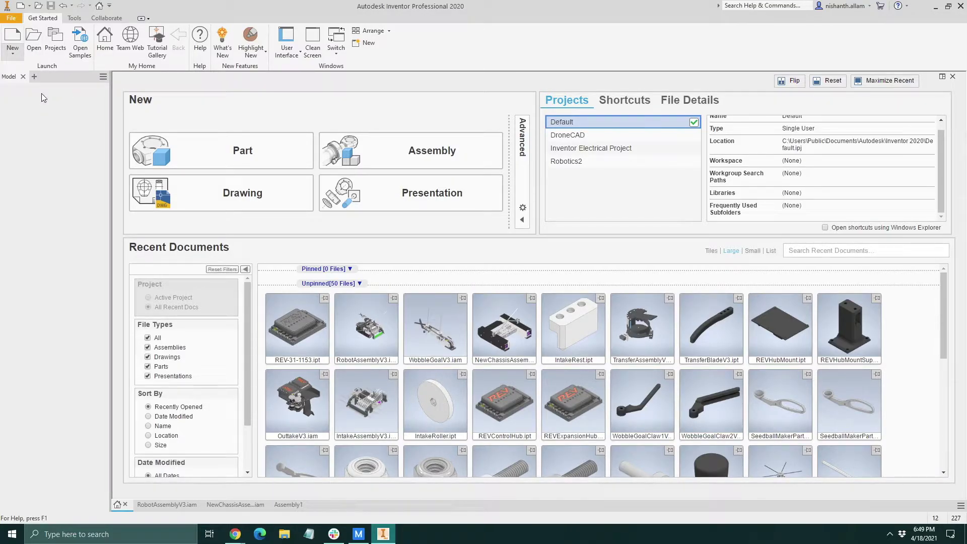
pyautogui.click(723, 417)
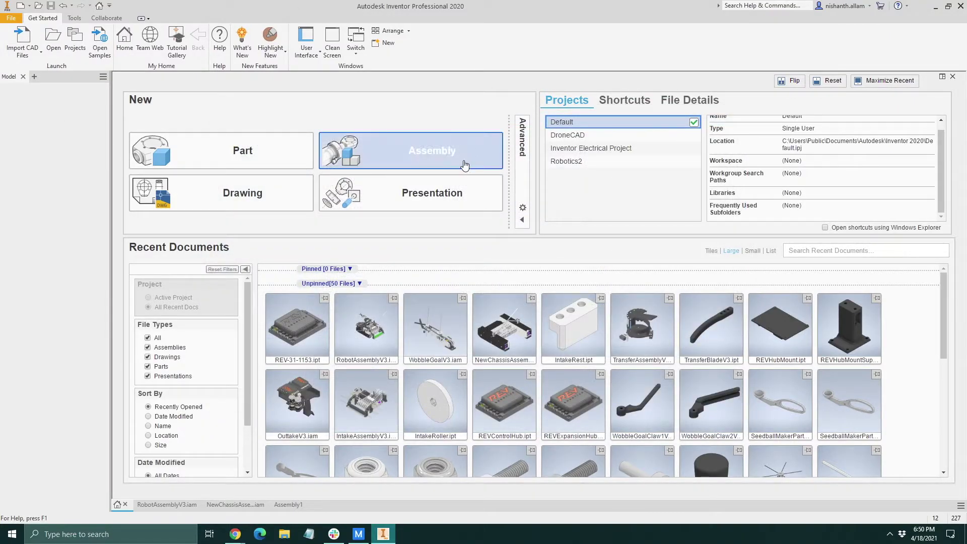
# Step: Switch to the Assembly1 document and examine the 5-hole U-channel with the mounted servo
pyautogui.click(285, 508)
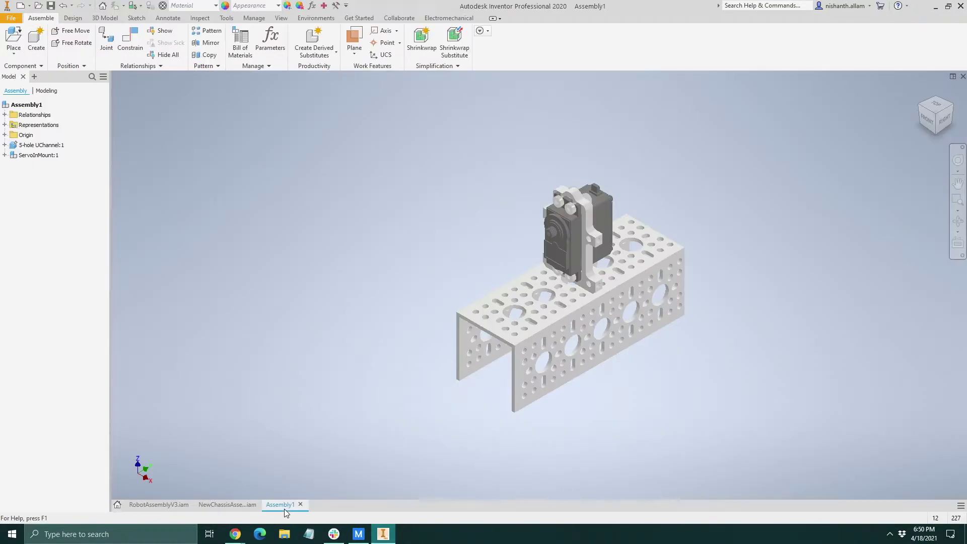
pyautogui.scroll(3, 579, 268)
pyautogui.scroll(-4, 521, 280)
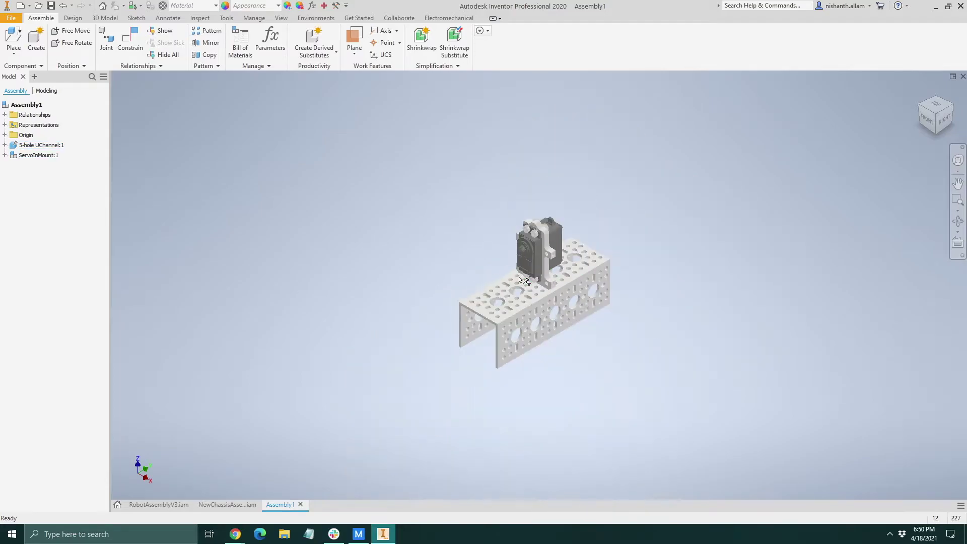
pyautogui.scroll(3, 567, 251)
pyautogui.scroll(-2, 543, 256)
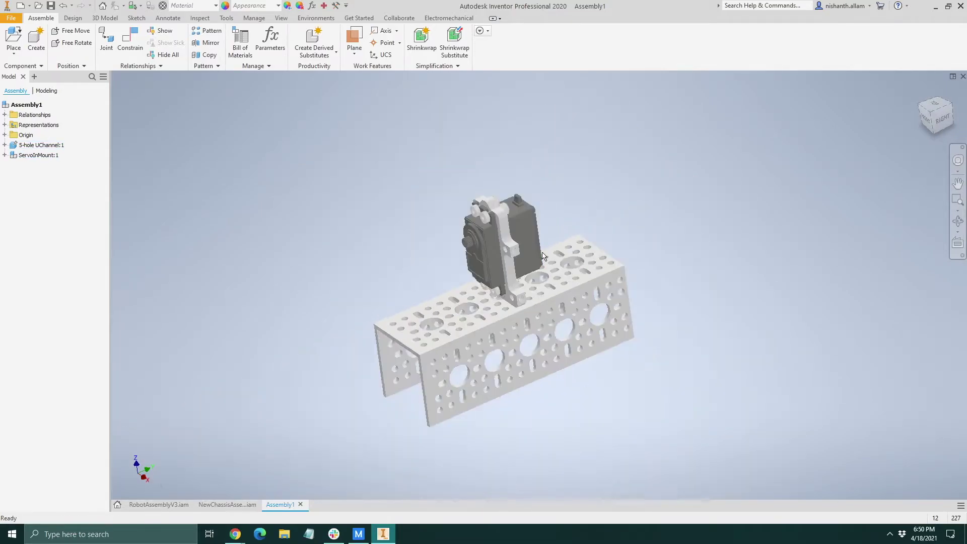
pyautogui.click(7, 46)
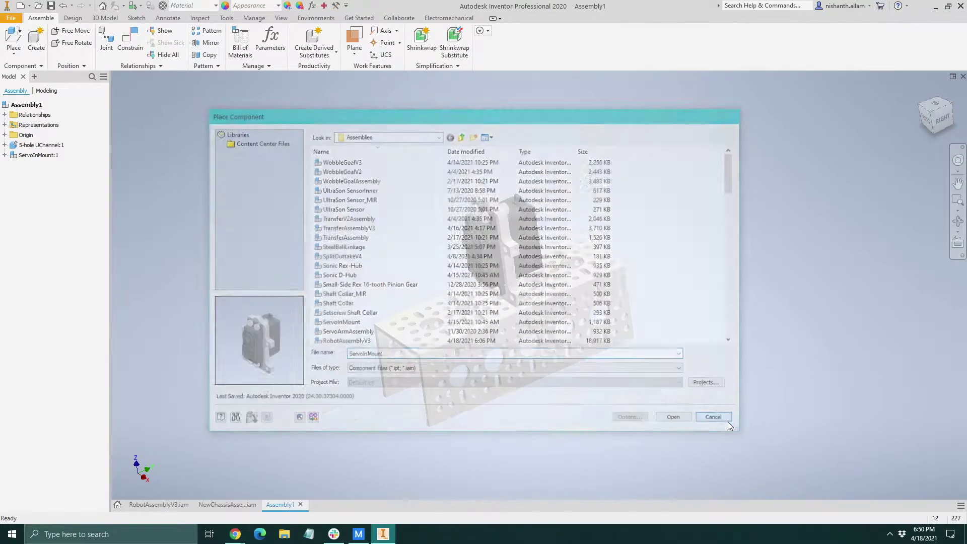
pyautogui.click(725, 420)
pyautogui.scroll(5, 591, 376)
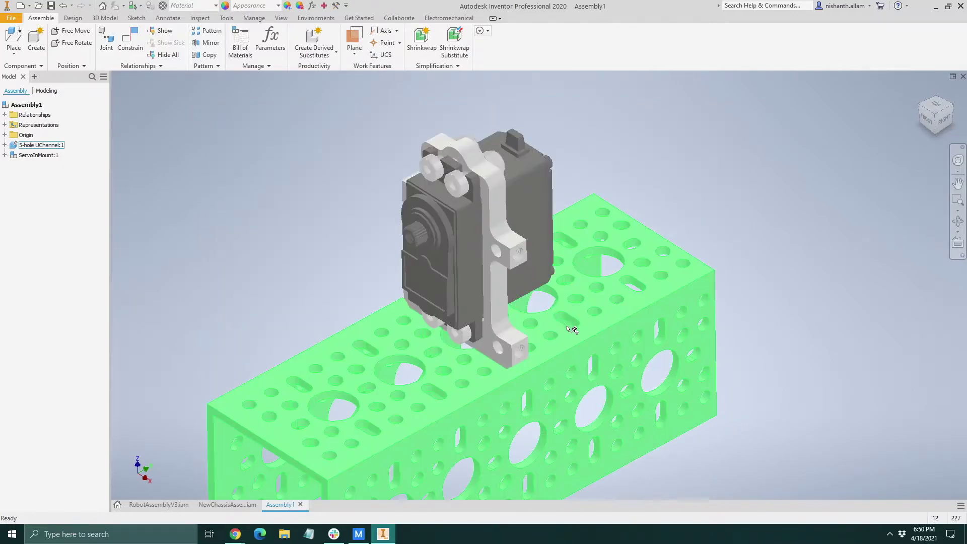
pyautogui.scroll(-3, 398, 217)
pyautogui.click(130, 40)
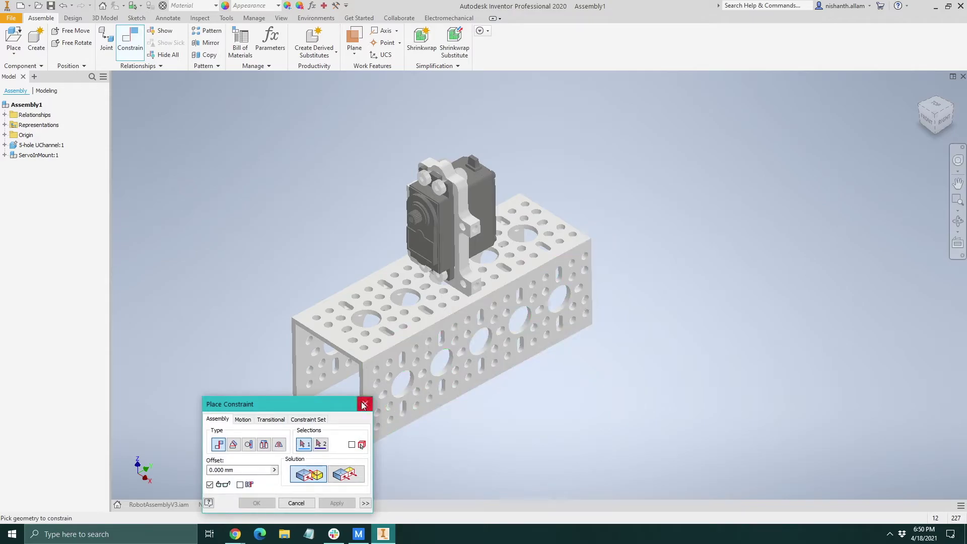
pyautogui.click(364, 404)
pyautogui.click(106, 41)
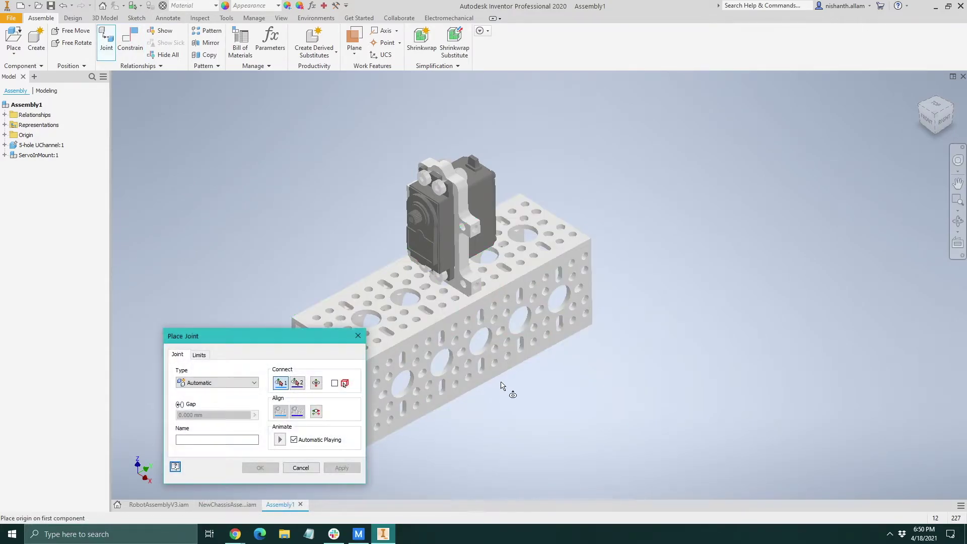
pyautogui.scroll(3, 453, 277)
pyautogui.scroll(-5, 554, 242)
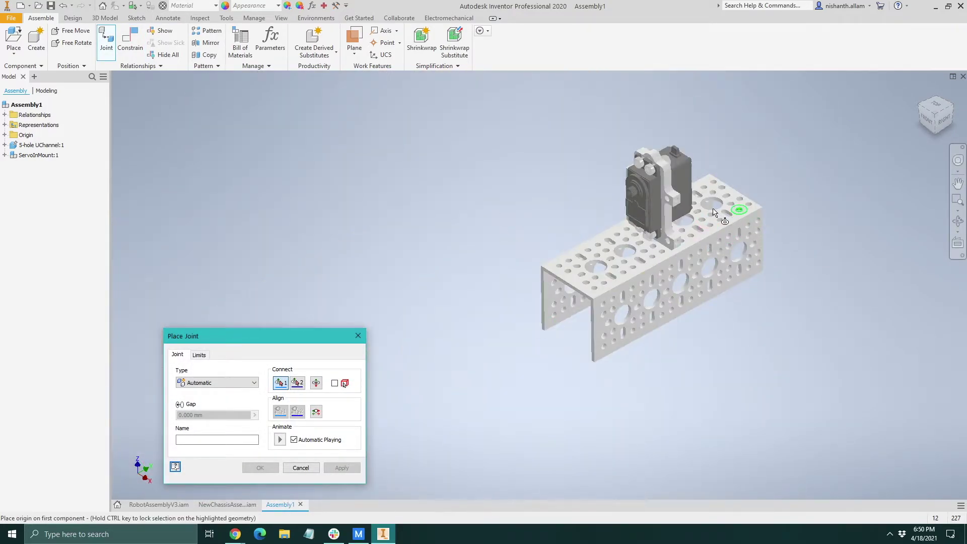
pyautogui.scroll(2, 705, 217)
pyautogui.scroll(3, 658, 278)
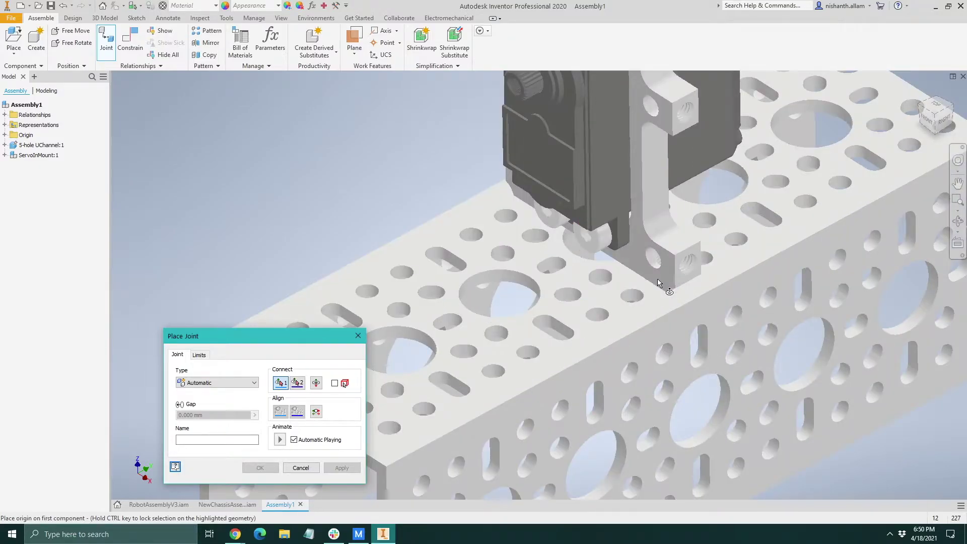
pyautogui.scroll(-5, 665, 242)
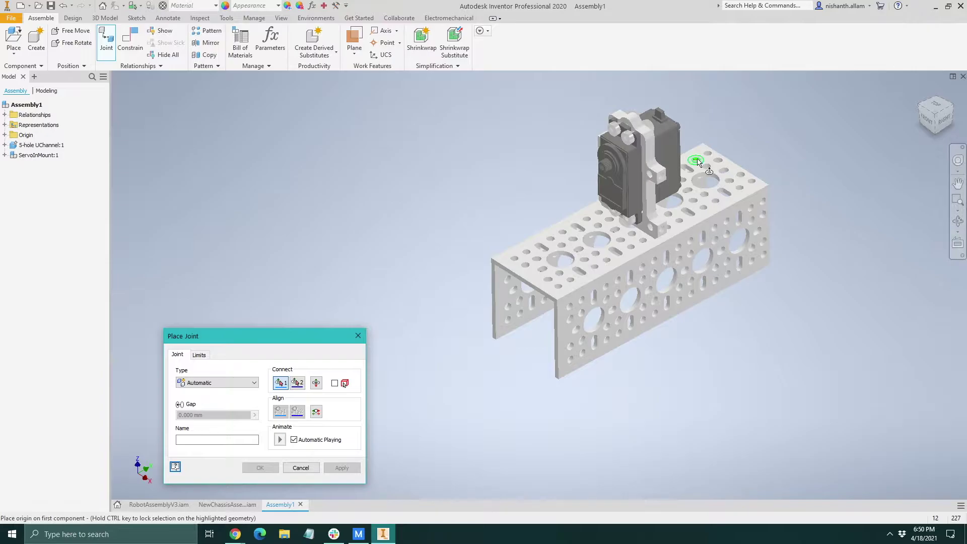
pyautogui.scroll(3, 698, 161)
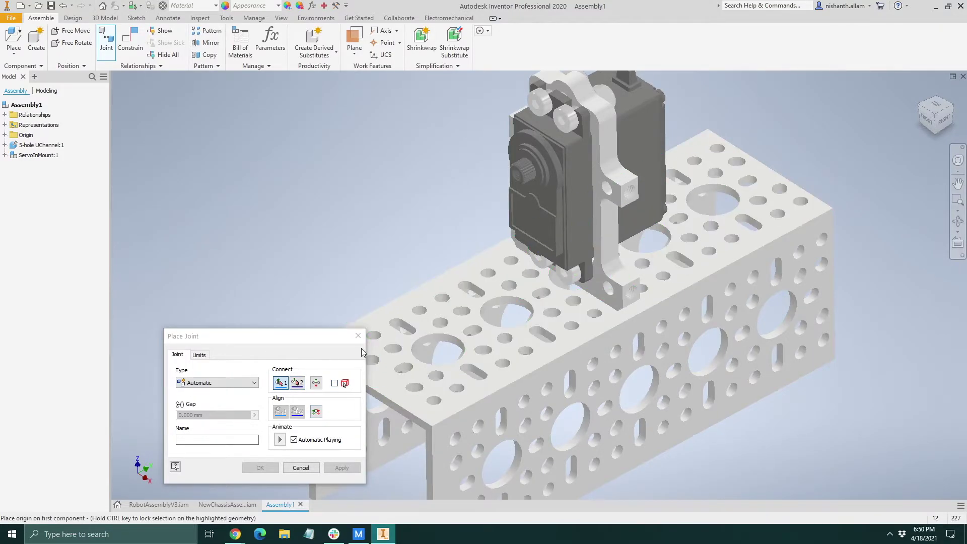
pyautogui.click(357, 336)
# Step: Examine from several angles how the servo mount sits on the U-channel's hole pattern
pyautogui.scroll(-6, 481, 332)
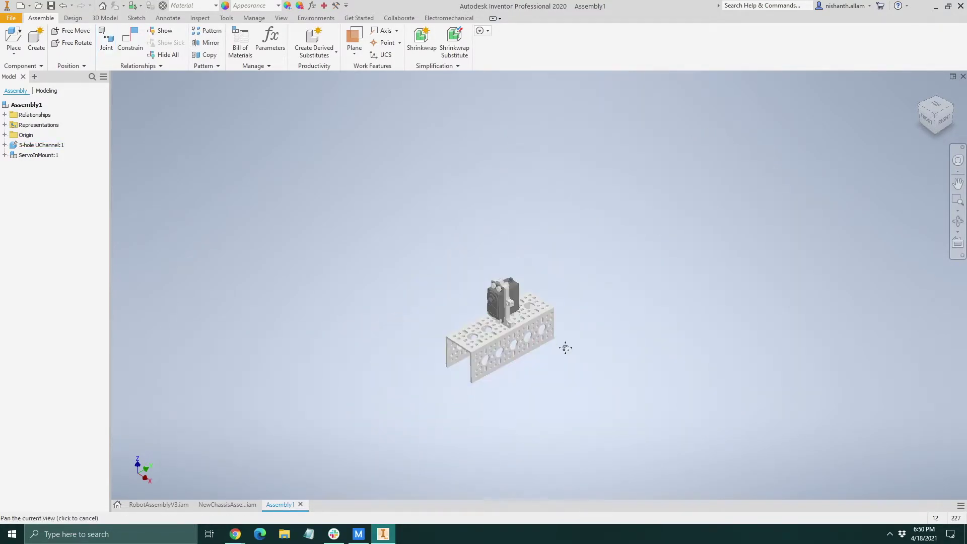
pyautogui.moveTo(566, 348); pyautogui.dragTo(607, 338, button='middle')
pyautogui.scroll(5, 519, 313)
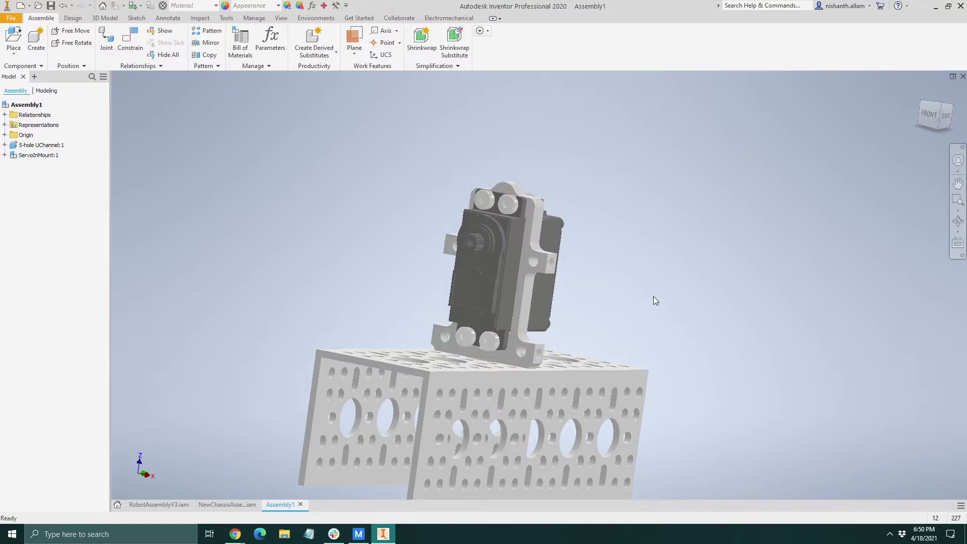
pyautogui.keyDown('shift'); pyautogui.moveTo(654, 297); pyautogui.dragTo(611, 325, button='middle'); pyautogui.keyUp('shift')
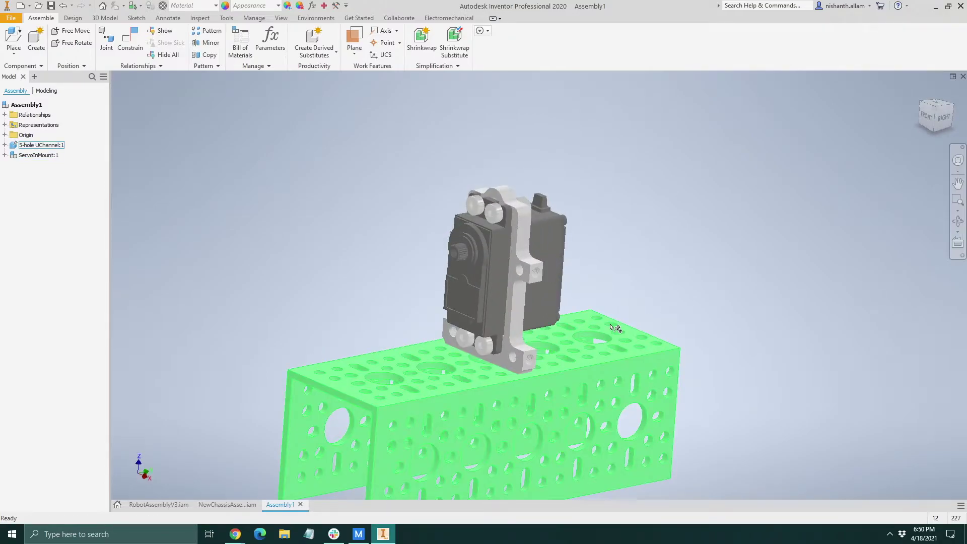
pyautogui.scroll(3, 610, 322)
pyautogui.scroll(-7, 594, 320)
pyautogui.keyDown('shift'); pyautogui.moveTo(593, 322); pyautogui.dragTo(578, 358, button='middle'); pyautogui.keyUp('shift')
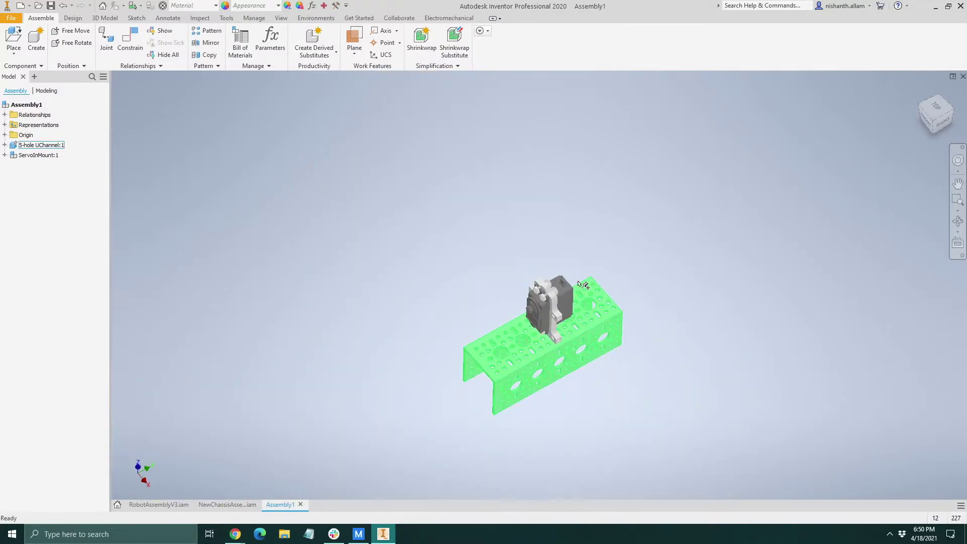
pyautogui.scroll(3, 479, 297)
pyautogui.scroll(3, 779, 416)
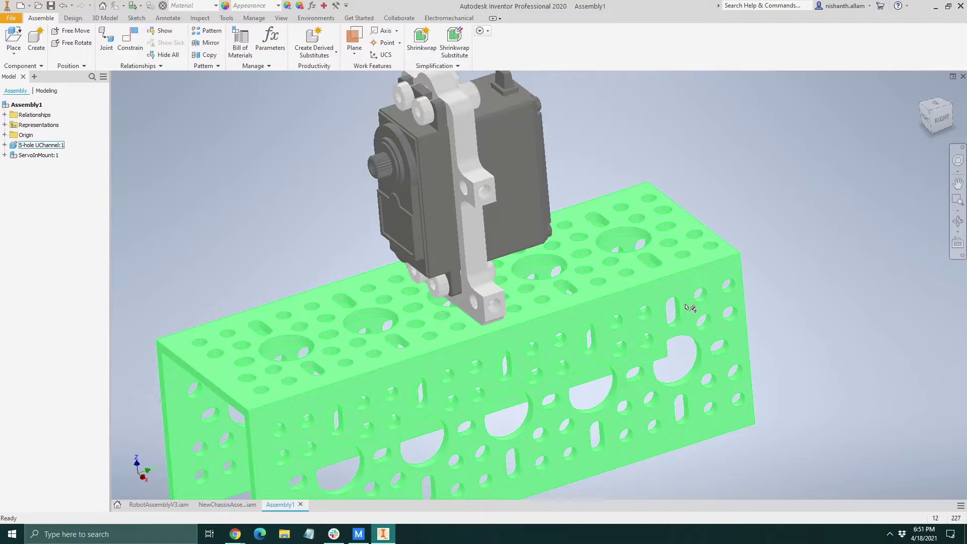
pyautogui.scroll(3, 634, 267)
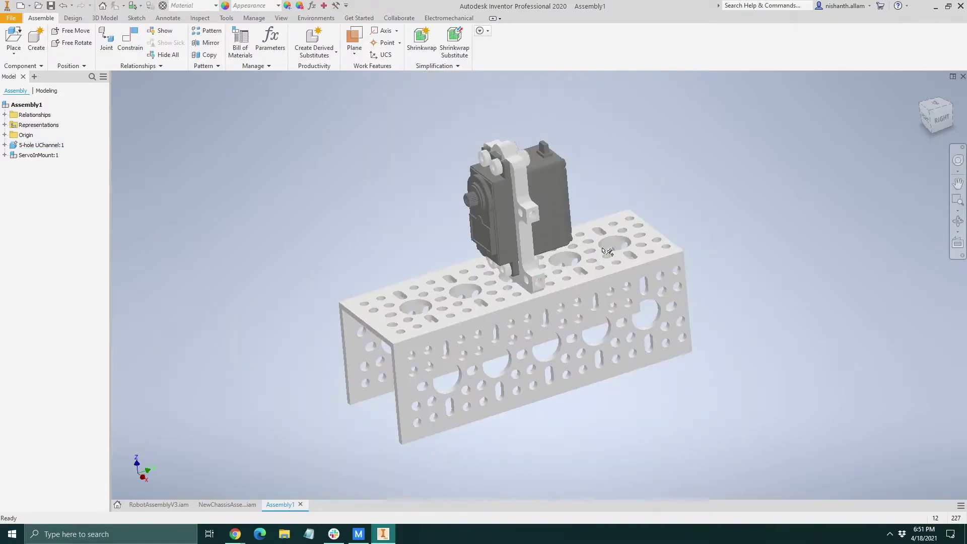
pyautogui.keyDown('shift'); pyautogui.moveTo(634, 265); pyautogui.dragTo(549, 254, button='middle'); pyautogui.keyUp('shift')
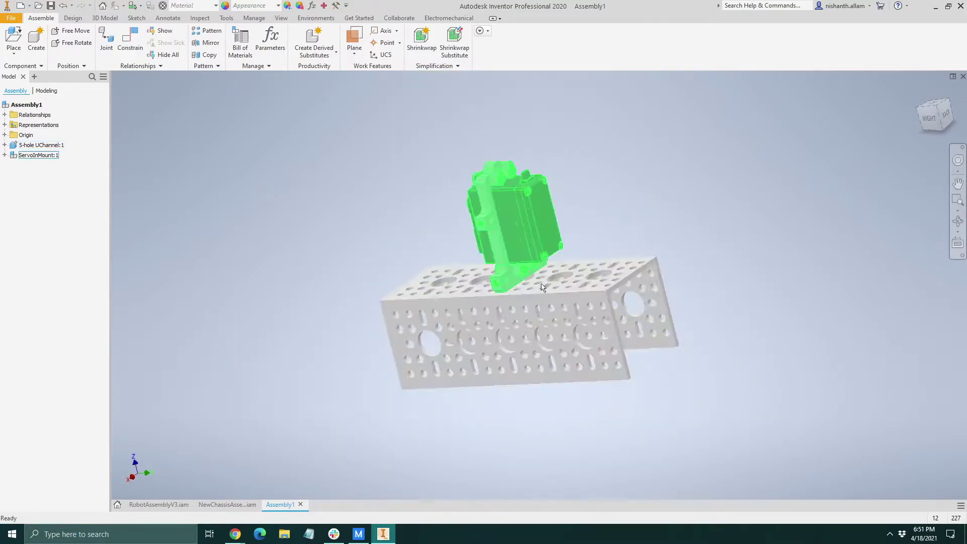
pyautogui.scroll(3, 612, 280)
pyautogui.keyDown('shift'); pyautogui.moveTo(612, 280); pyautogui.dragTo(672, 316, button='middle'); pyautogui.keyUp('shift')
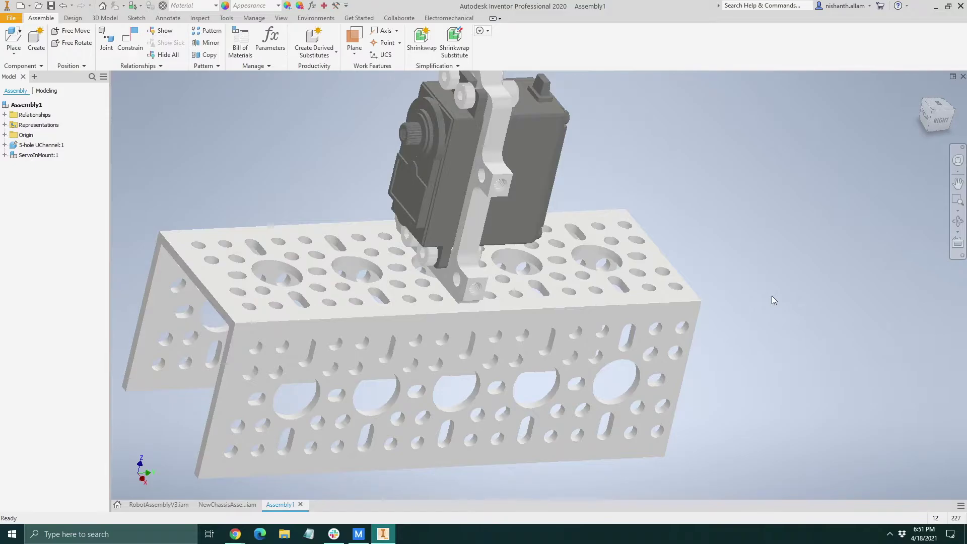
pyautogui.keyDown('shift'); pyautogui.moveTo(772, 295); pyautogui.dragTo(668, 307, button='middle'); pyautogui.keyUp('shift')
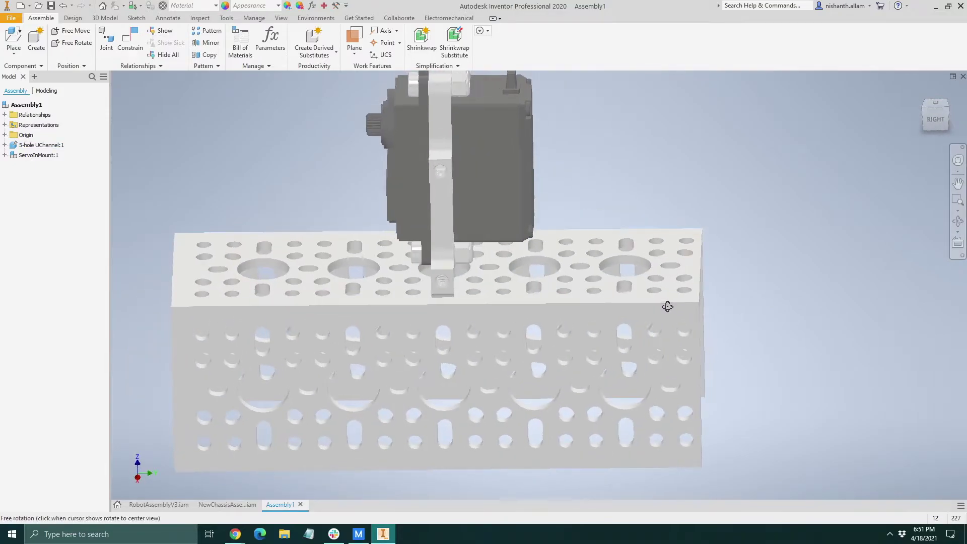
pyautogui.press('F6')
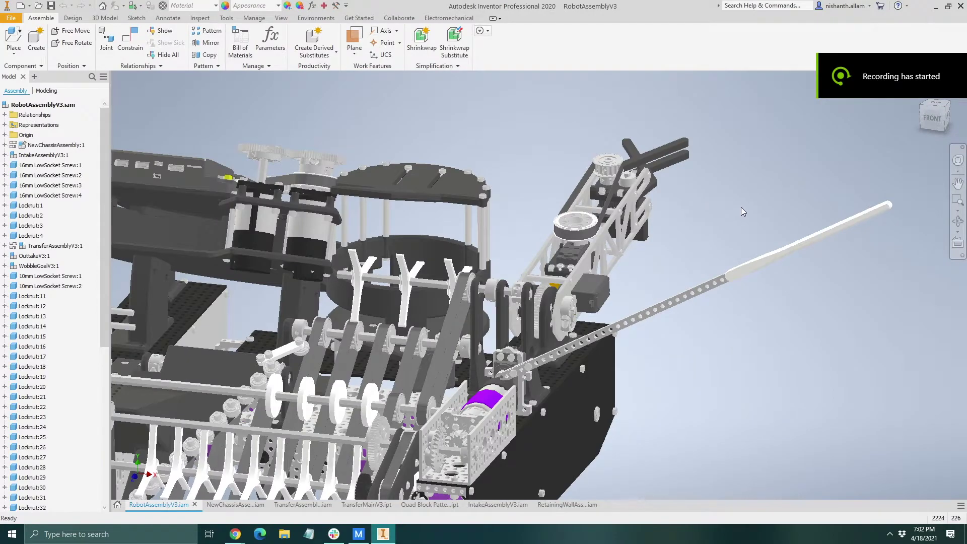
# Step: Examine the complete robot in RobotAssemblyV3.iam from the front and above, at several zoom distances
pyautogui.scroll(5, 738, 208)
pyautogui.keyDown('shift'); pyautogui.moveTo(579, 302); pyautogui.dragTo(562, 339, button='middle'); pyautogui.keyUp('shift')
pyautogui.scroll(3, 530, 139)
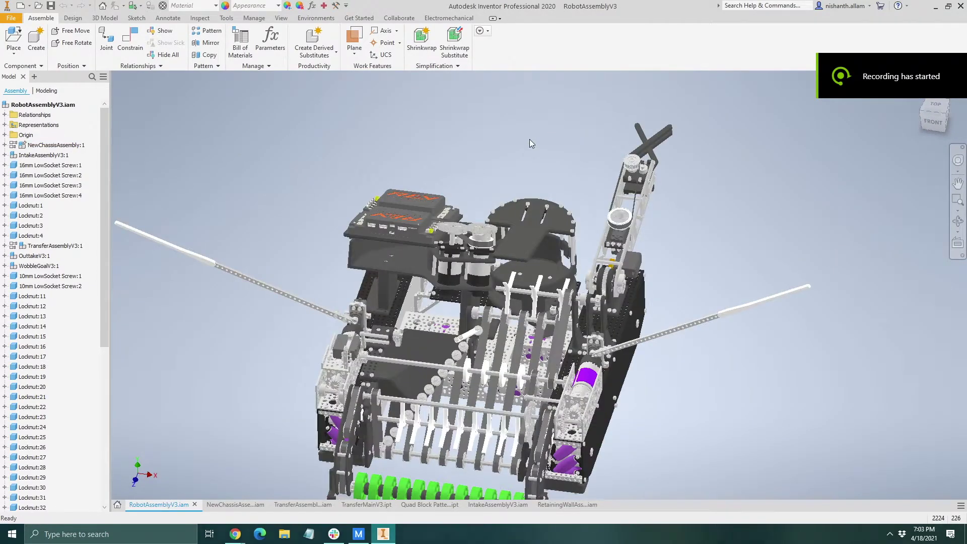
pyautogui.keyDown('shift'); pyautogui.moveTo(592, 220); pyautogui.dragTo(571, 216, button='middle'); pyautogui.keyUp('shift')
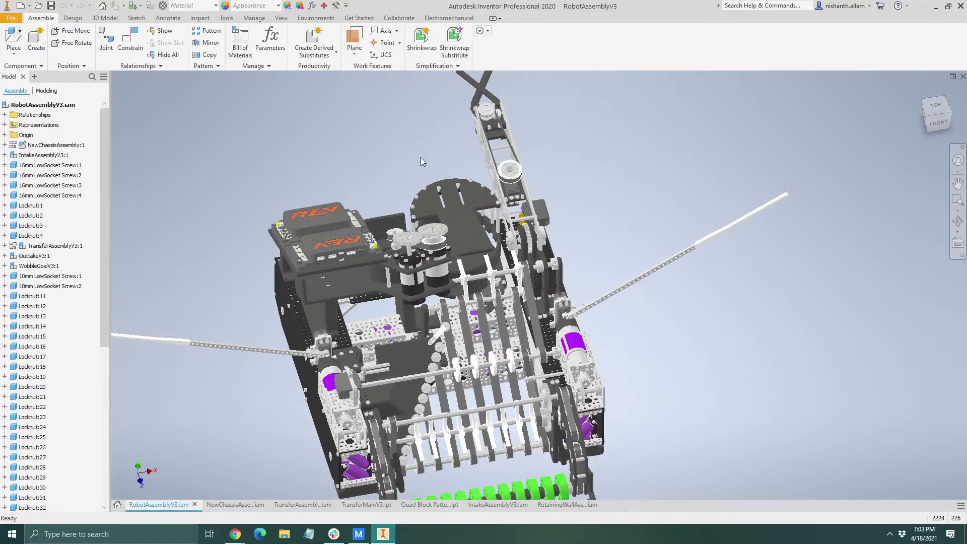
pyautogui.scroll(-3, 422, 157)
pyautogui.scroll(2, 484, 164)
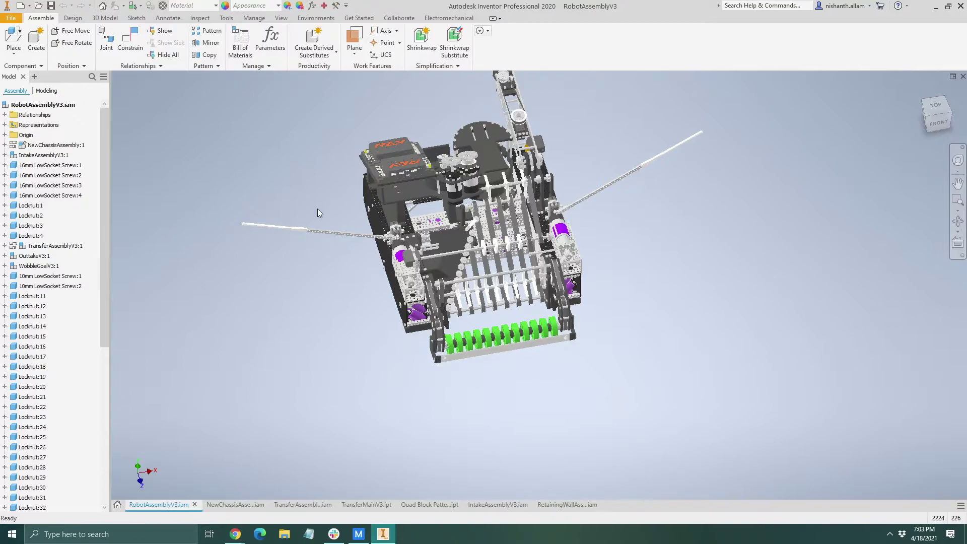
pyautogui.scroll(2, 447, 126)
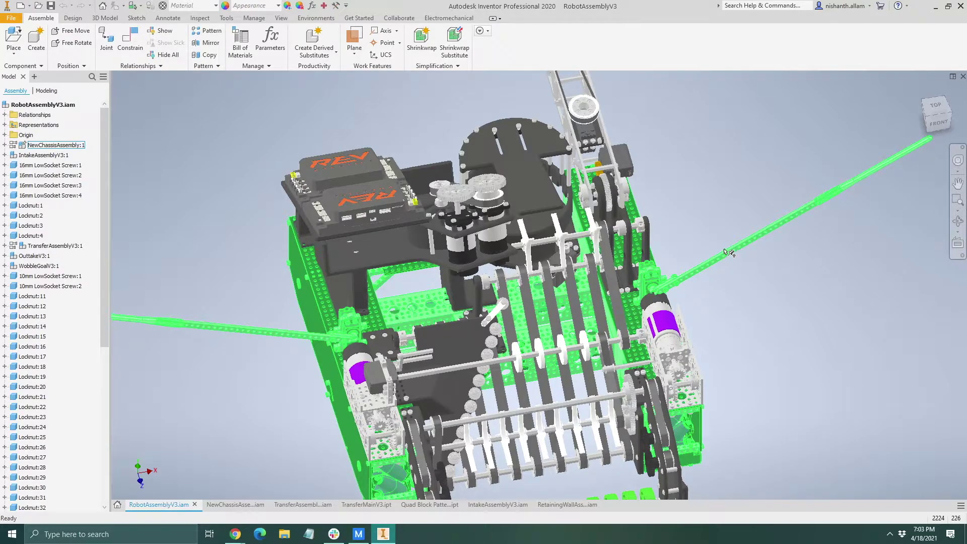
pyautogui.keyDown('shift'); pyautogui.moveTo(726, 256); pyautogui.dragTo(770, 191, button='middle'); pyautogui.keyUp('shift')
pyautogui.scroll(3, 635, 291)
pyautogui.scroll(-3, 640, 287)
pyautogui.scroll(2, 735, 287)
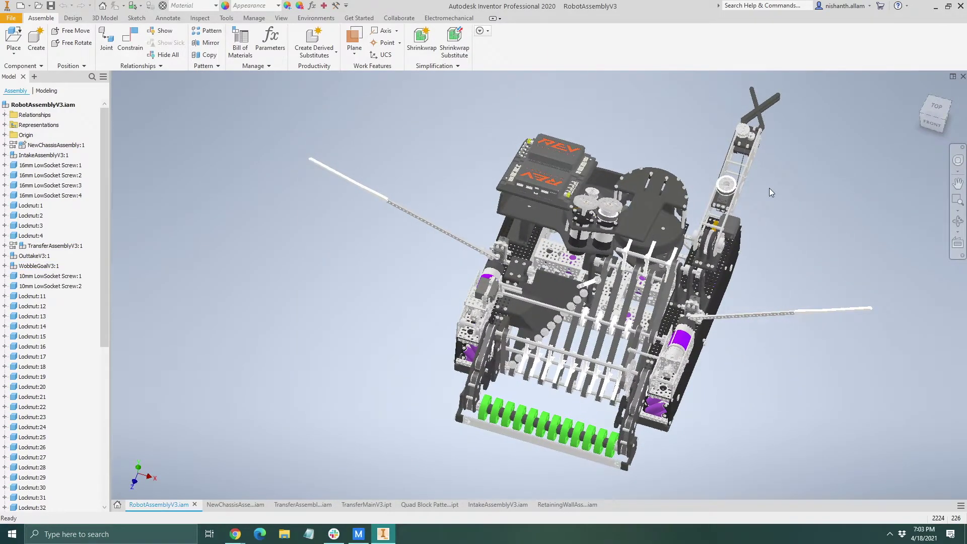
# Step: Highlight the WobbleGoalV3 arm and the IntakeAssemblyV3 subassembly in turn to identify them within the robot
pyautogui.click(747, 188)
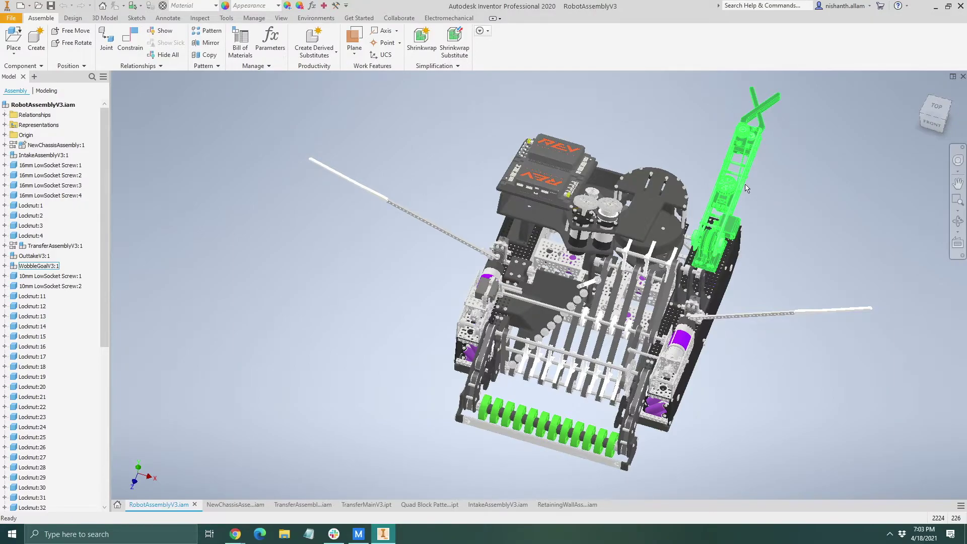
pyautogui.scroll(3, 655, 201)
pyautogui.scroll(-3, 579, 202)
pyautogui.click(580, 268)
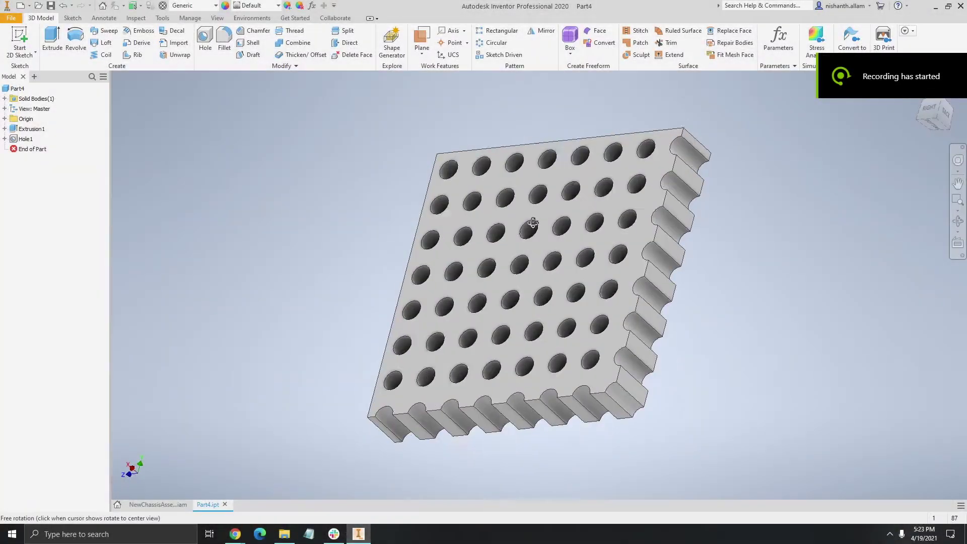
pyautogui.keyDown('shift'); pyautogui.moveTo(533, 222); pyautogui.dragTo(610, 267, button='middle'); pyautogui.keyUp('shift')
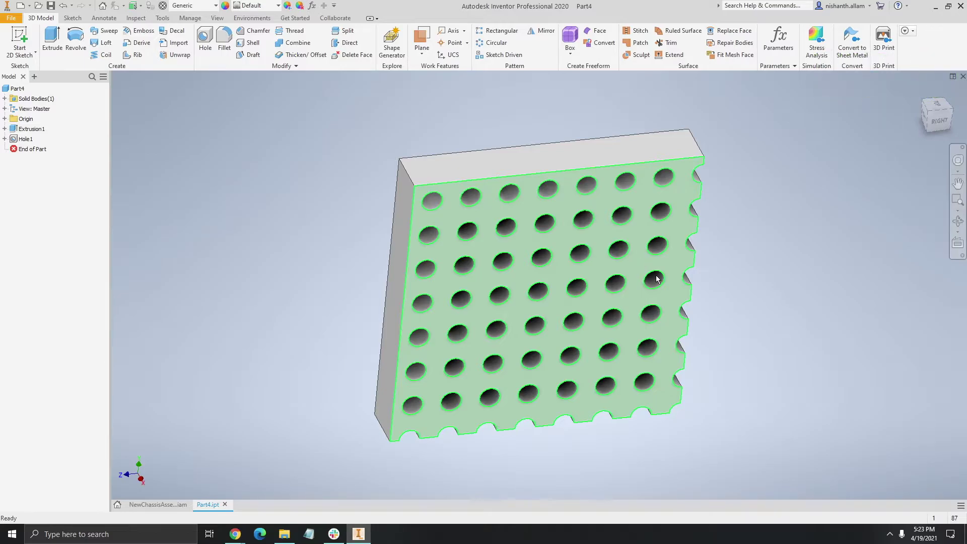
# Step: Open Sketch1 of Extrusion1, examine the dimensioned square profile, and finish the sketch
pyautogui.moveTo(652, 277)
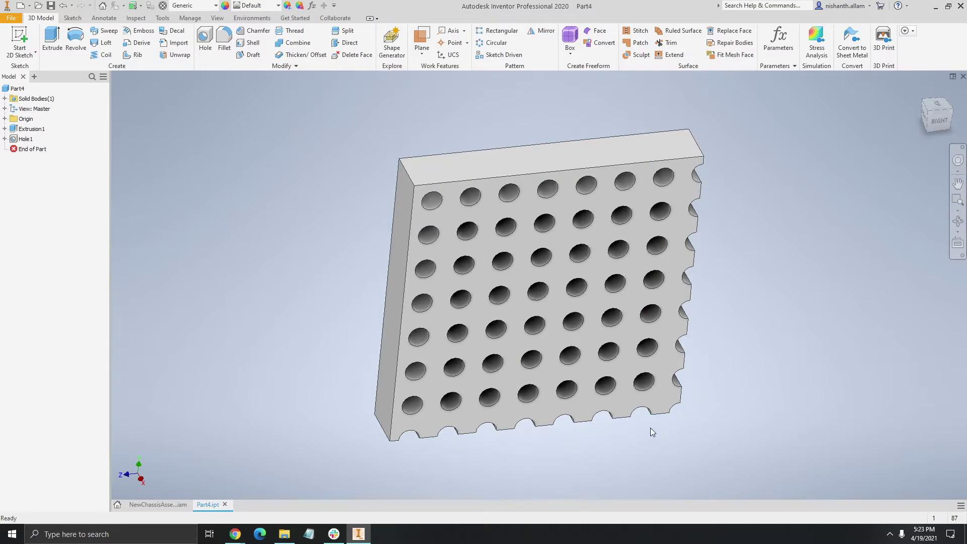
pyautogui.click(5, 129)
pyautogui.click(36, 139)
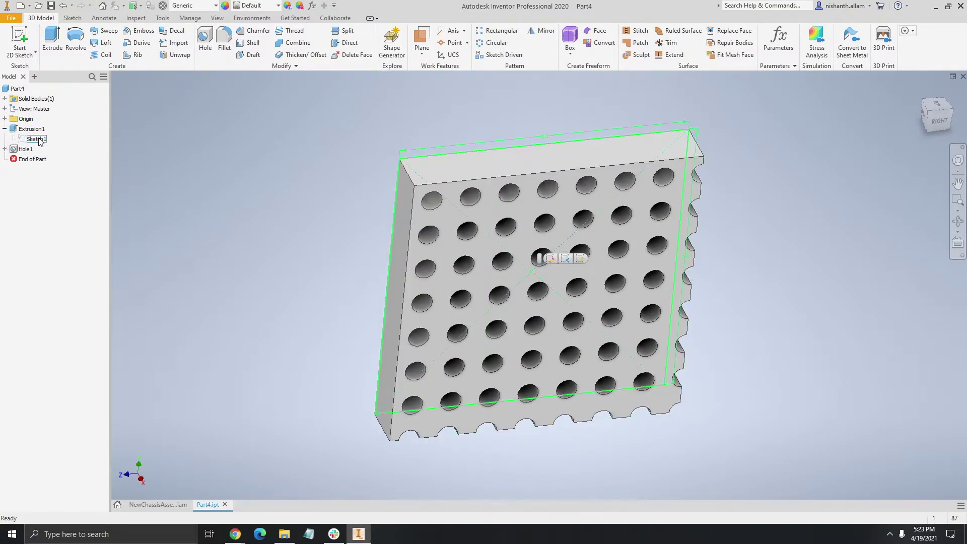
pyautogui.click(550, 259)
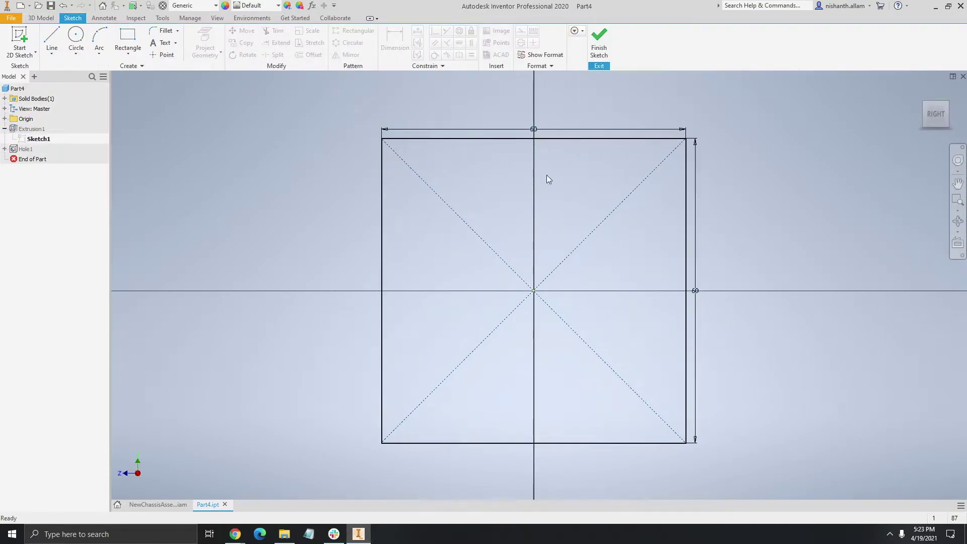
pyautogui.click(578, 40)
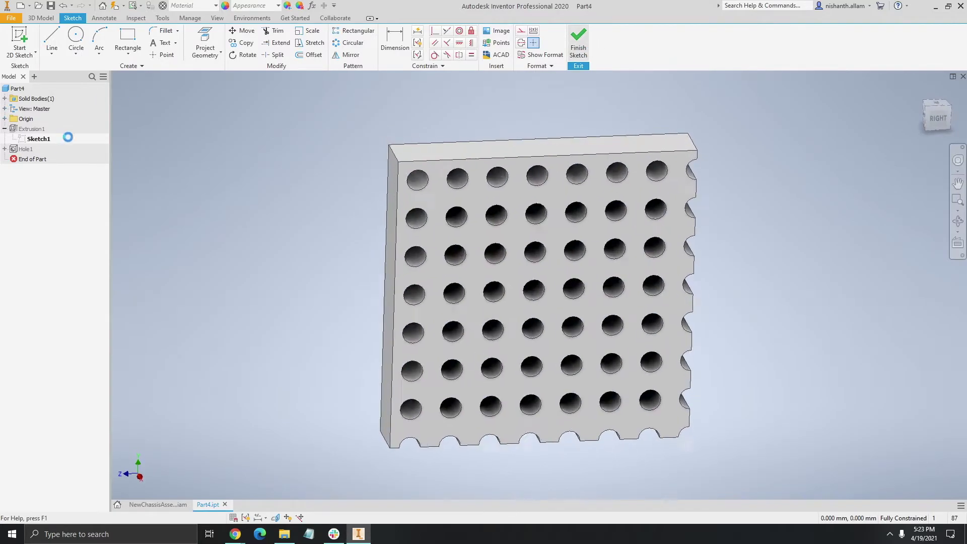
# Step: Open Sketch2 of Hole1 and examine the grid of hole points and its spacing dimensions
pyautogui.click(4, 149)
pyautogui.click(38, 159)
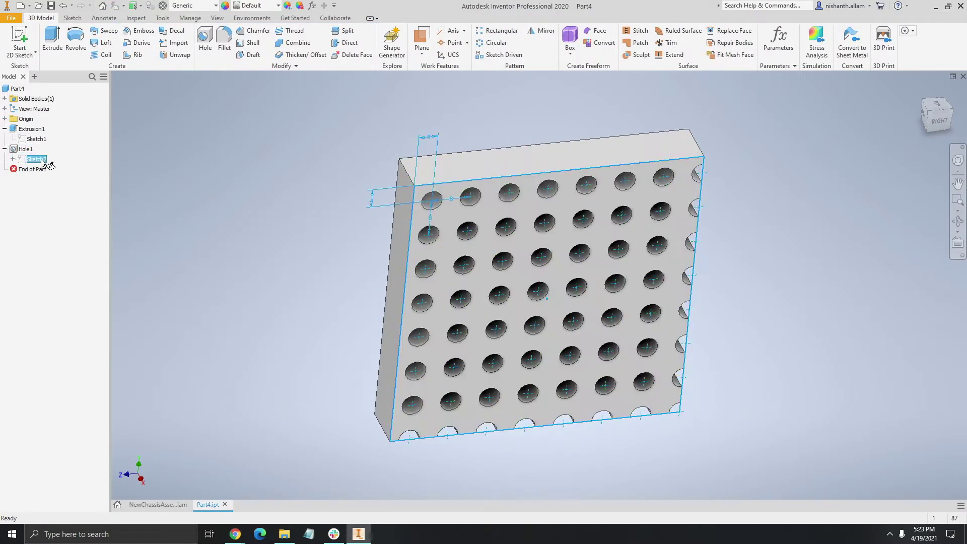
pyautogui.doubleClick(40, 159)
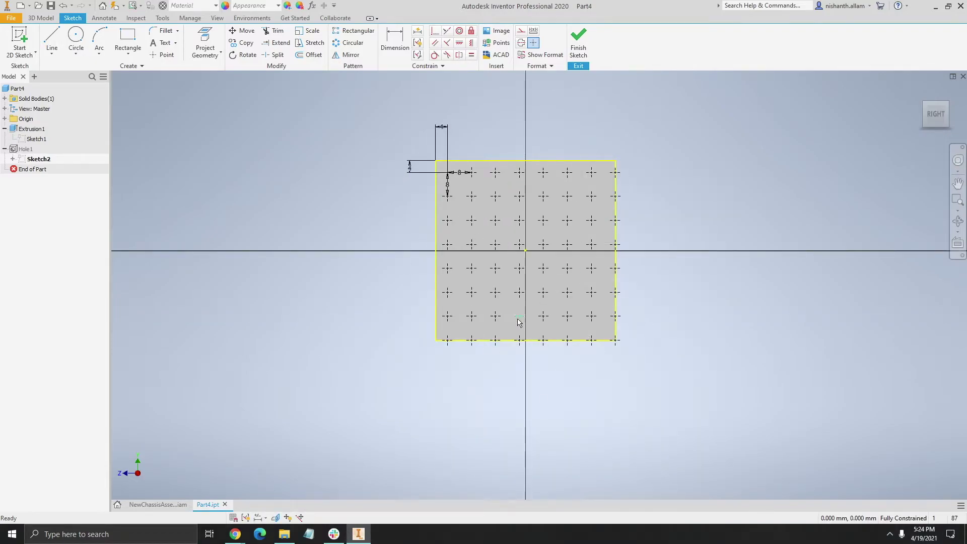
pyautogui.scroll(-3, 519, 323)
pyautogui.scroll(3, 620, 368)
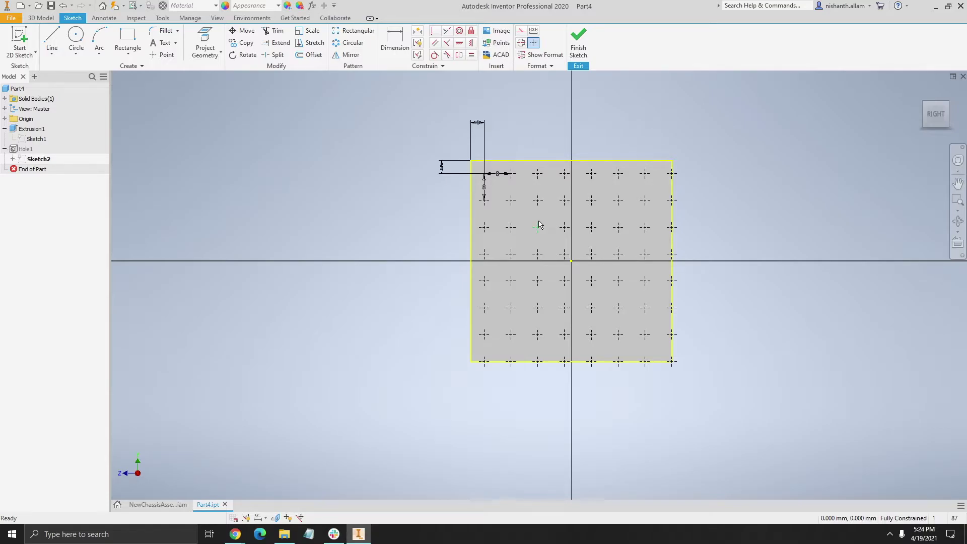
# Step: Open the Hole1 feature for editing and review its positions, termination and diameter before closing it
pyautogui.click(24, 150)
pyautogui.doubleClick(23, 150)
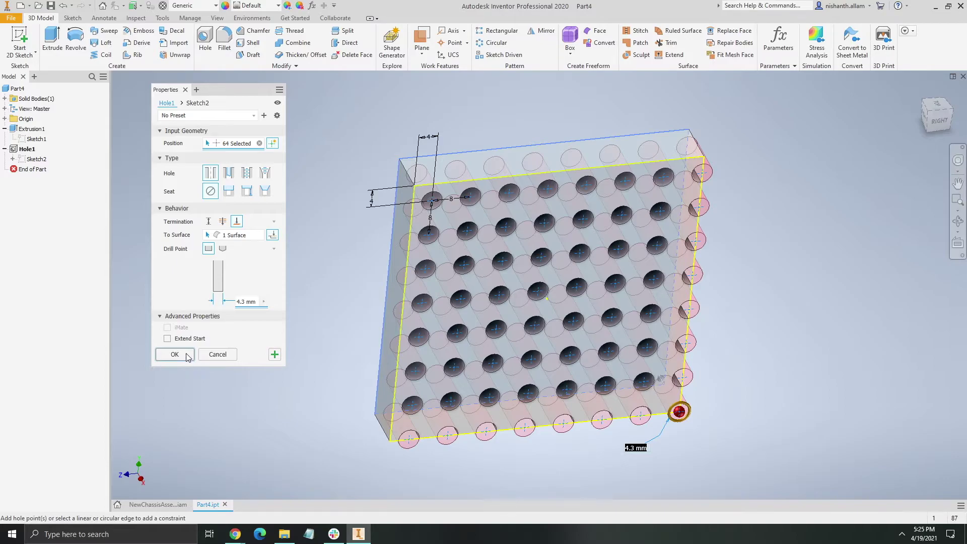
pyautogui.click(193, 355)
# Step: Switch to NewChassisAssembly.iam and examine the hole pattern on the front 11-hole U-channel
pyautogui.click(158, 504)
pyautogui.keyDown('shift'); pyautogui.moveTo(352, 383); pyautogui.dragTo(463, 330, button='middle'); pyautogui.keyUp('shift')
pyautogui.scroll(-3, 609, 287)
pyautogui.scroll(6, 611, 286)
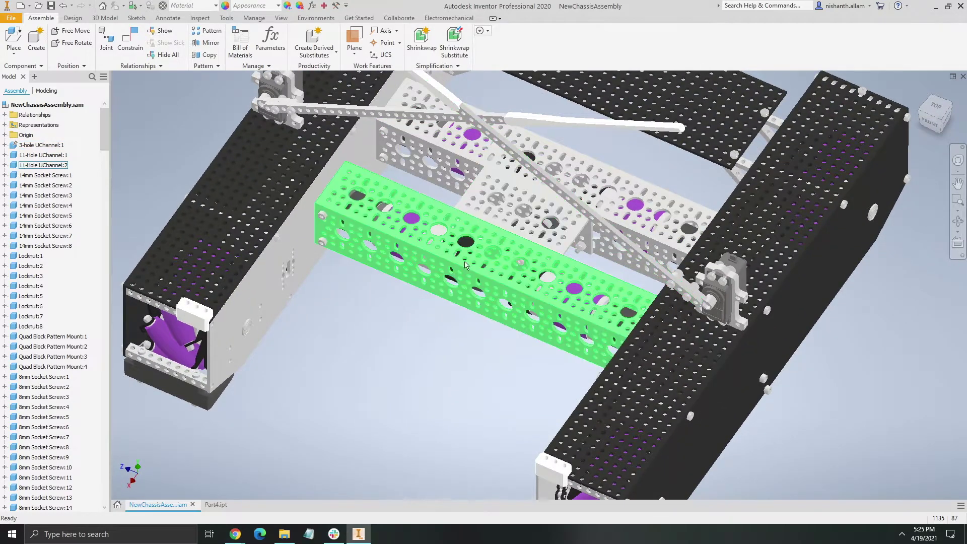
pyautogui.keyDown('shift'); pyautogui.moveTo(395, 328); pyautogui.dragTo(414, 341, button='middle'); pyautogui.keyUp('shift')
pyautogui.scroll(4, 403, 347)
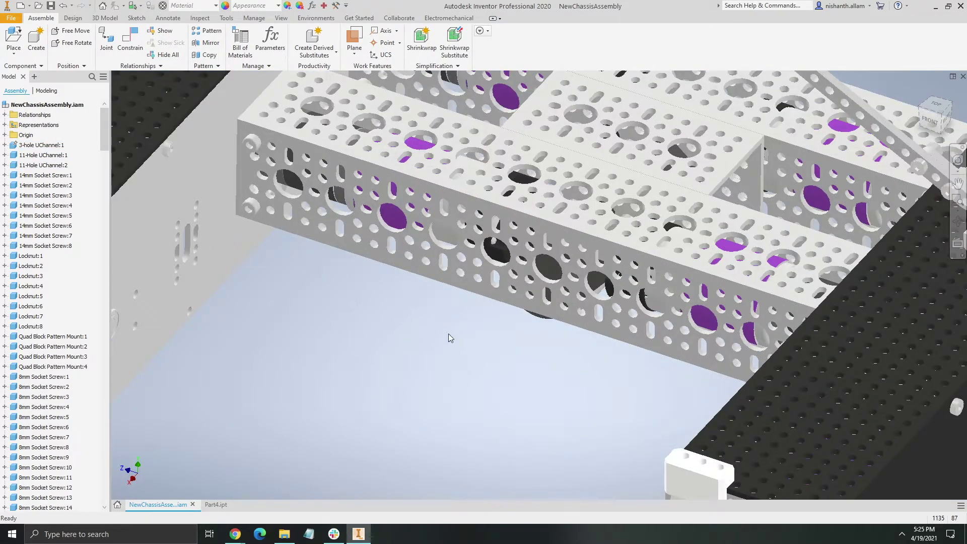
# Step: Place one instance of Part4 in NewChassisAssembly in front of the 11-hole U-channel
pyautogui.click(215, 506)
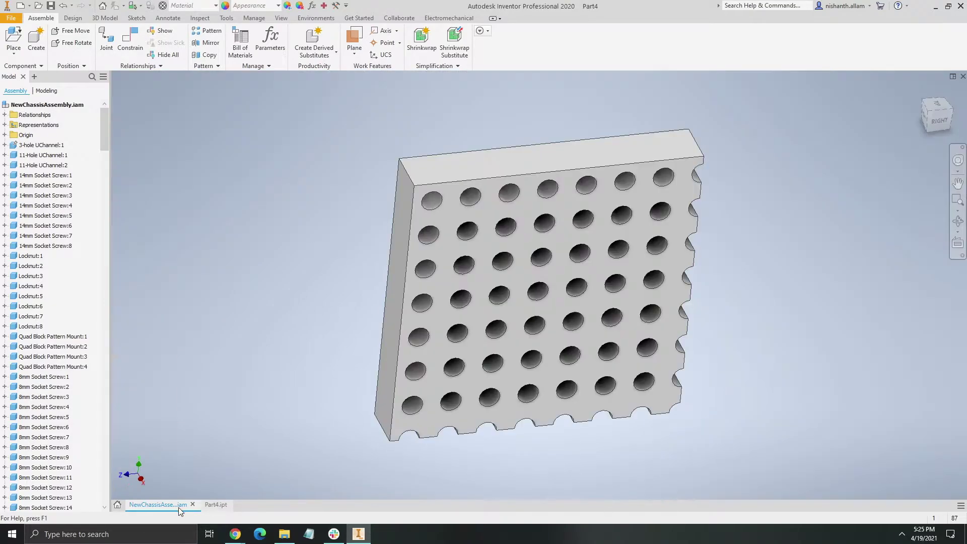
pyautogui.click(180, 507)
pyautogui.press('p')
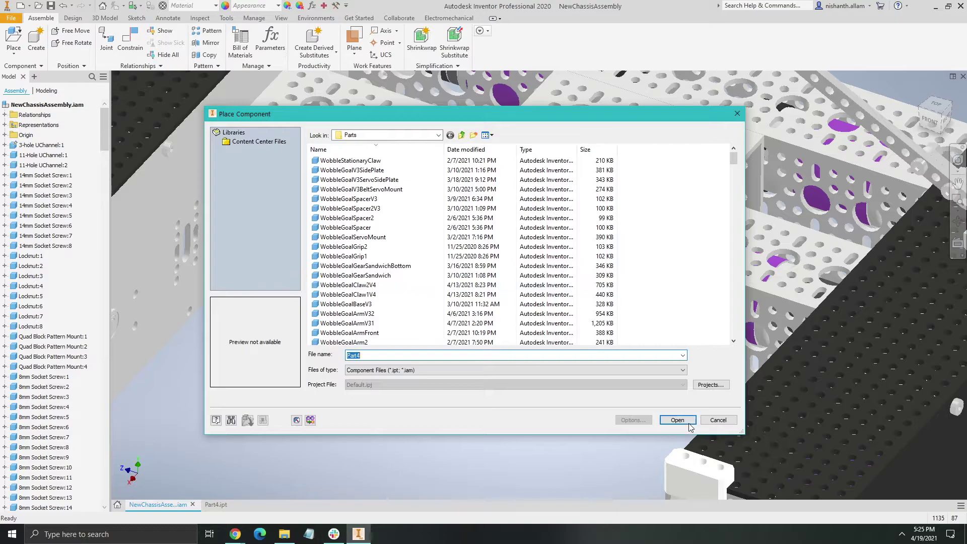
pyautogui.click(677, 420)
pyautogui.click(420, 383)
pyautogui.rightClick(528, 366)
pyautogui.click(556, 367)
# Step: Mate the axis of the block's upper corner hole with a small upper hole on the U-channel's front face, at 0 mm offset
pyautogui.rightClick(552, 372)
pyautogui.click(587, 358)
pyautogui.scroll(5, 389, 325)
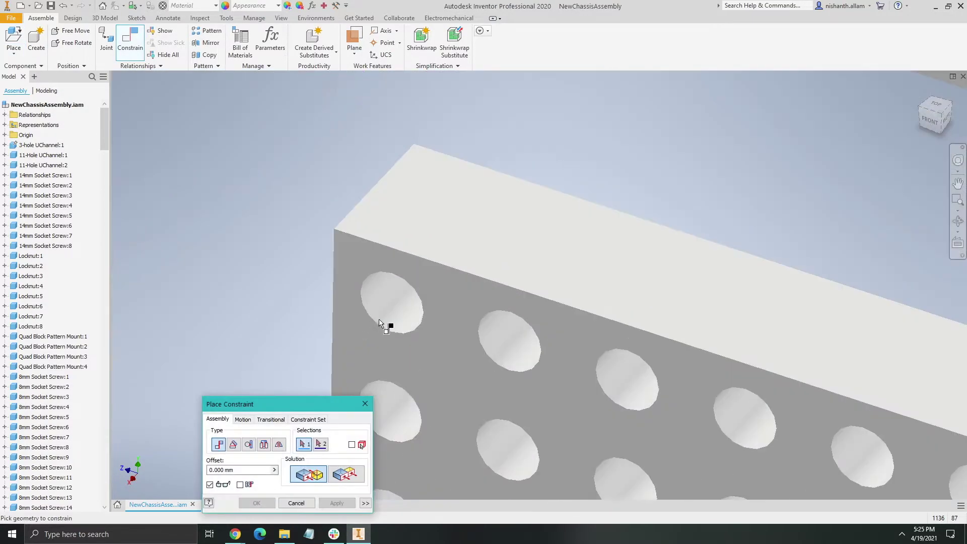
pyautogui.click(406, 305)
pyautogui.scroll(-4, 367, 346)
pyautogui.scroll(-2, 367, 347)
pyautogui.scroll(5, 467, 261)
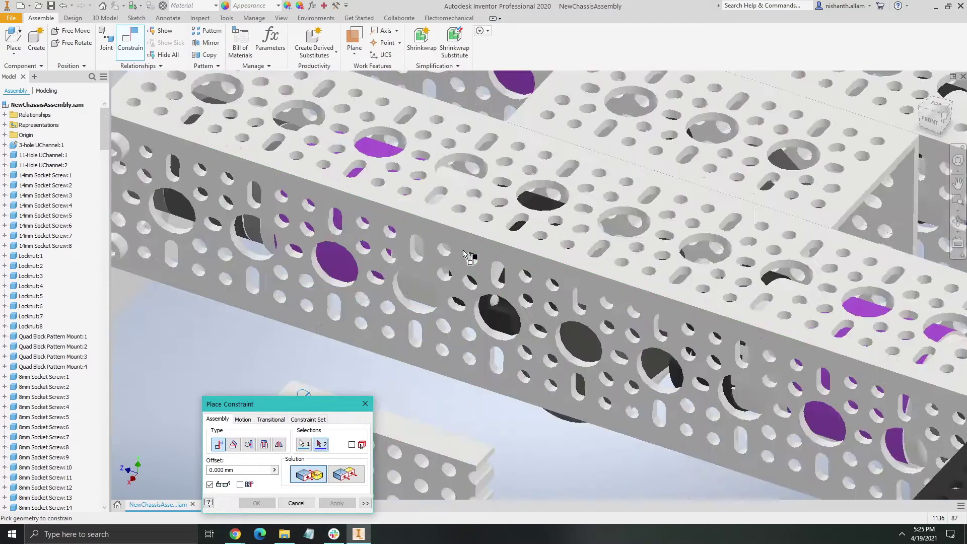
pyautogui.scroll(-5, 480, 274)
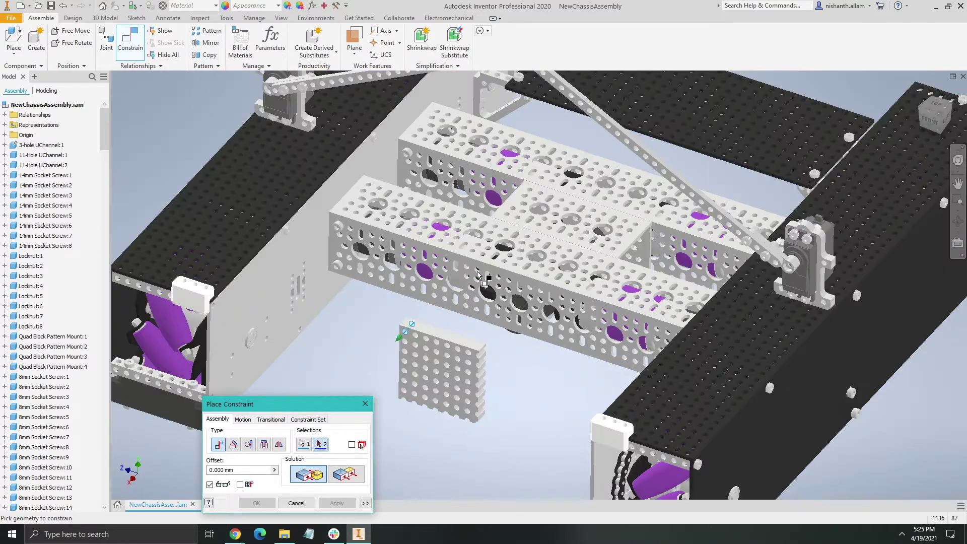
pyautogui.scroll(5, 476, 269)
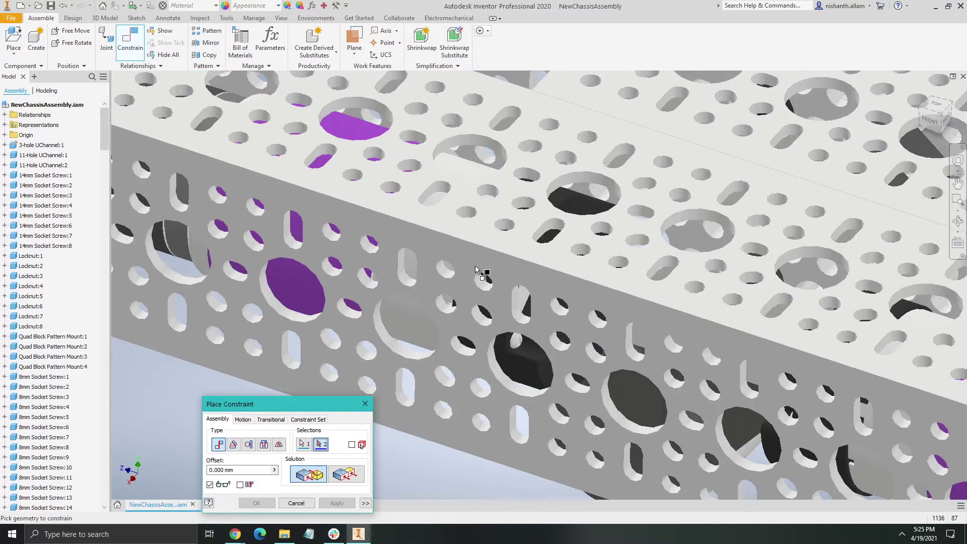
pyautogui.click(491, 292)
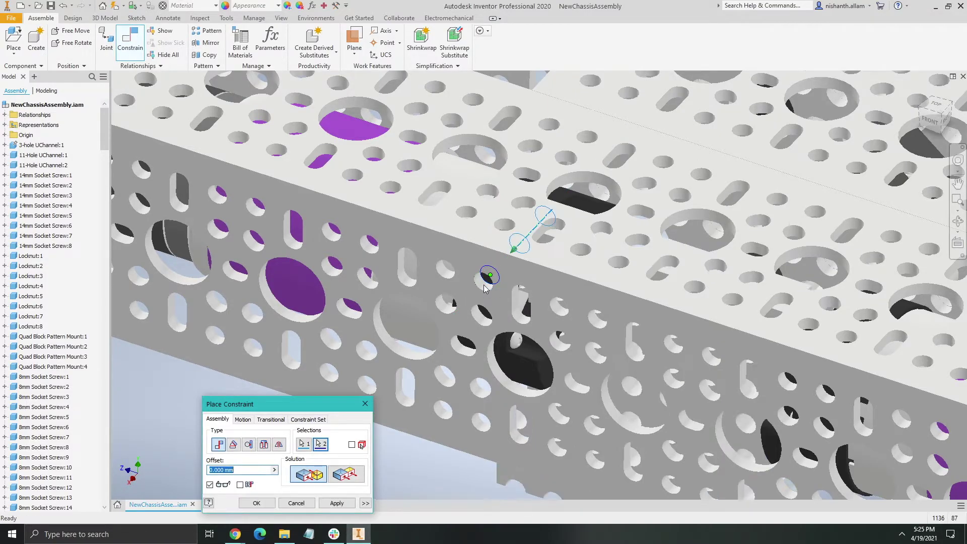
pyautogui.scroll(5, 483, 282)
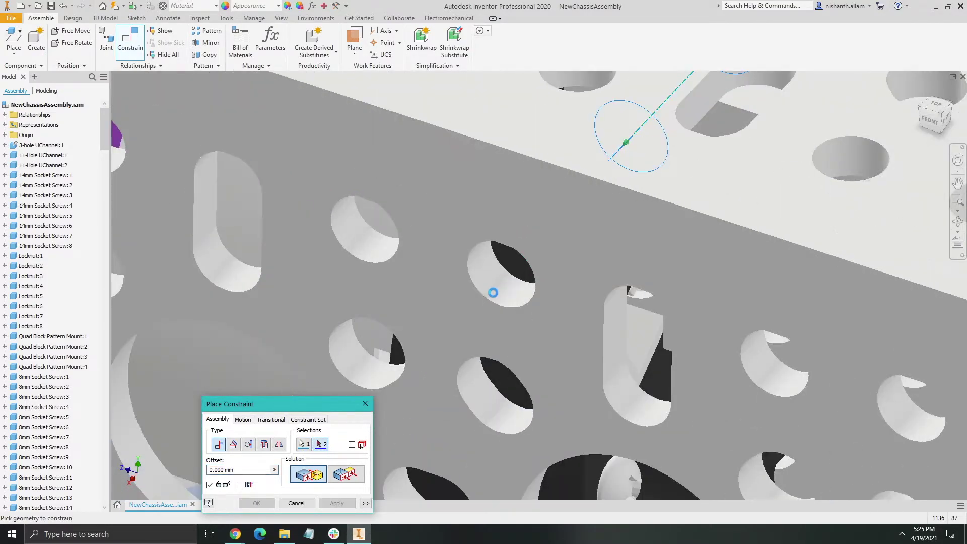
pyautogui.click(493, 279)
pyautogui.scroll(-5, 491, 257)
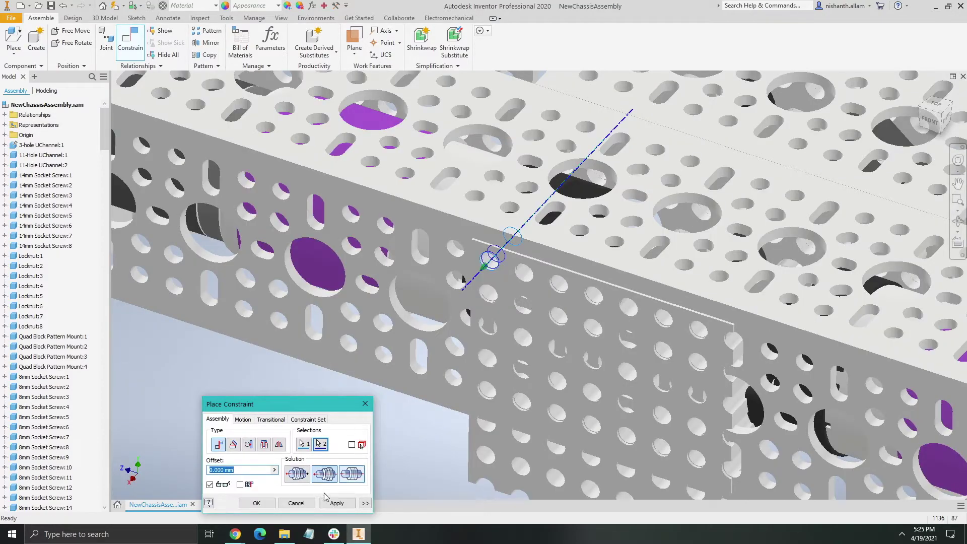
pyautogui.click(336, 503)
pyautogui.click(365, 403)
# Step: Mate a lower hole in the block's first column with the matching hole on the U-channel's front face
pyautogui.scroll(-3, 437, 293)
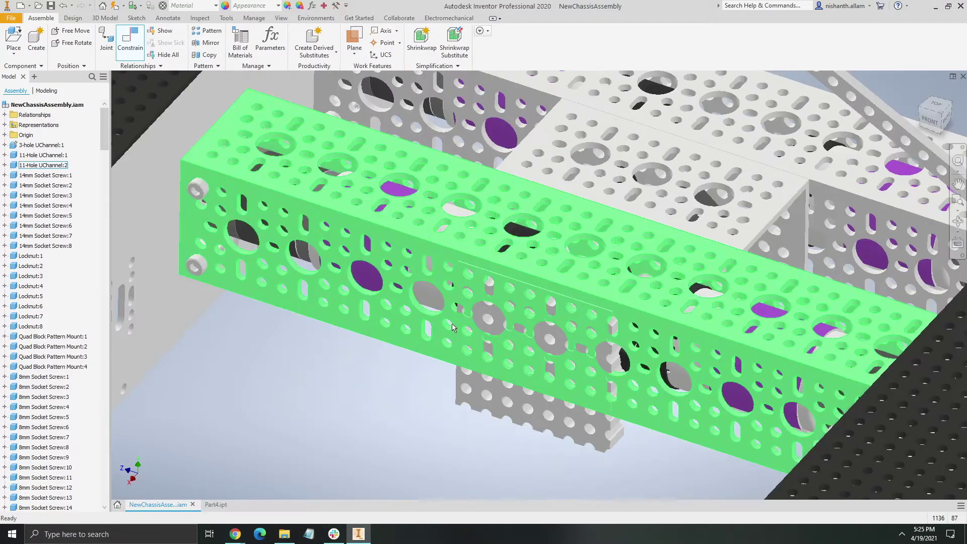
pyautogui.rightClick(402, 407)
pyautogui.click(436, 394)
pyautogui.scroll(5, 485, 346)
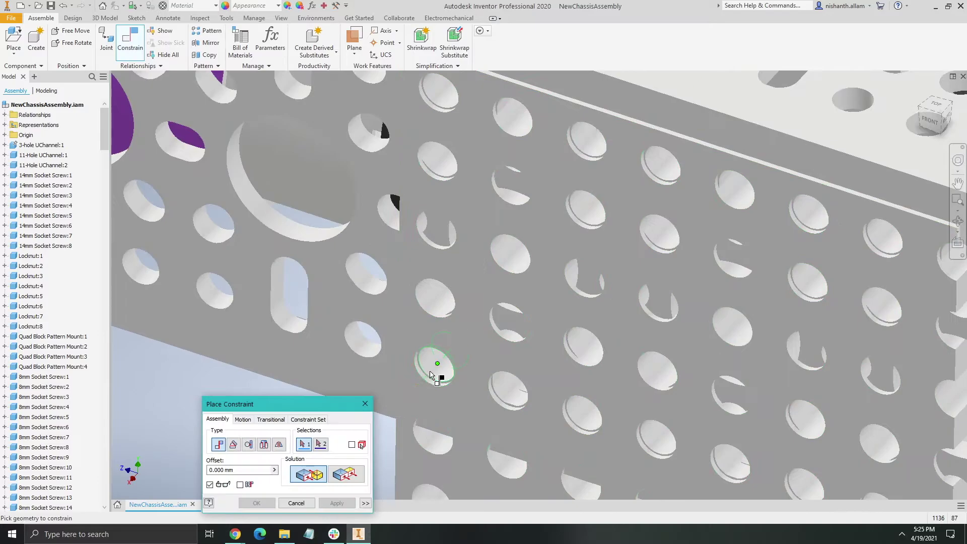
pyautogui.click(432, 367)
pyautogui.click(256, 503)
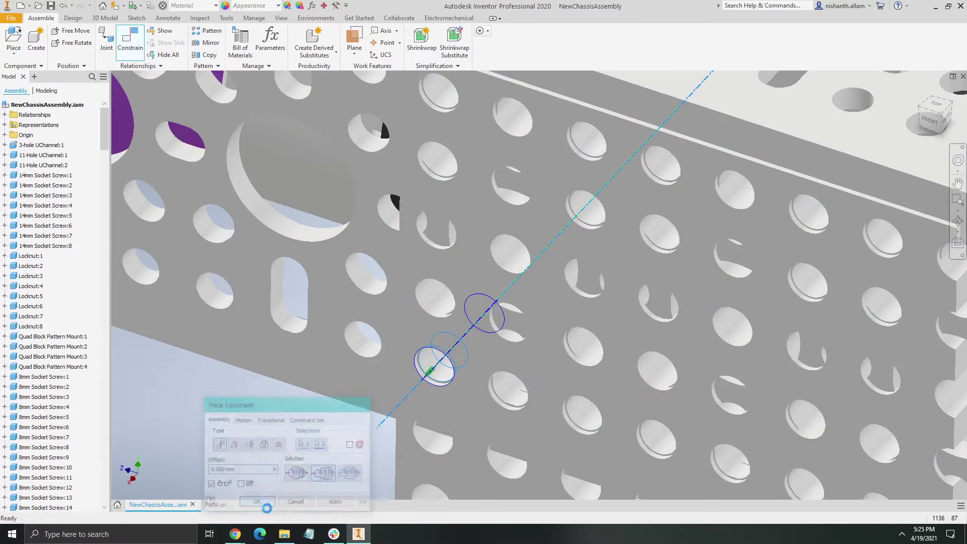
# Step: Slide the constrained block along its hole axes so it sits in front of the U-channel's face
pyautogui.scroll(-5, 458, 249)
pyautogui.moveTo(449, 328); pyautogui.dragTo(406, 364)
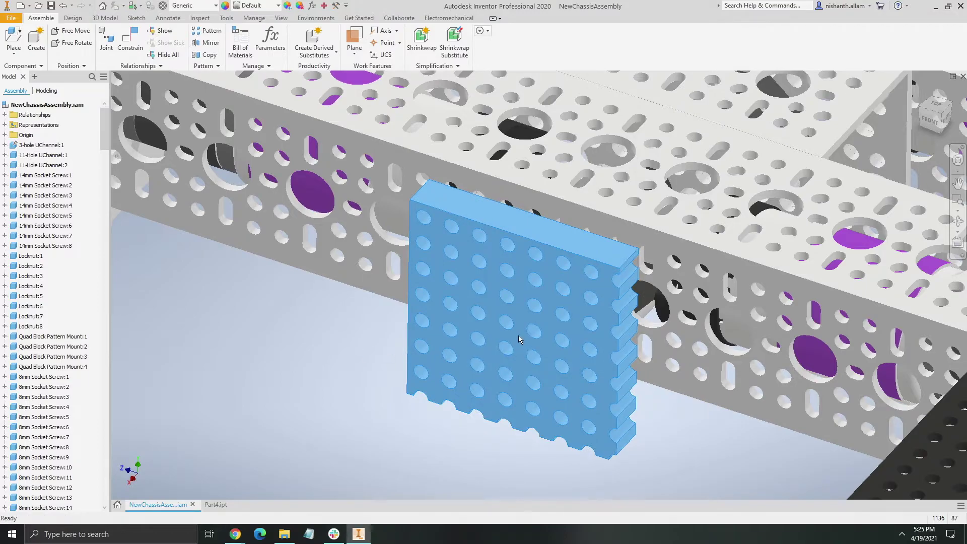
pyautogui.keyDown('shift'); pyautogui.moveTo(520, 337); pyautogui.dragTo(538, 324, button='middle'); pyautogui.keyUp('shift')
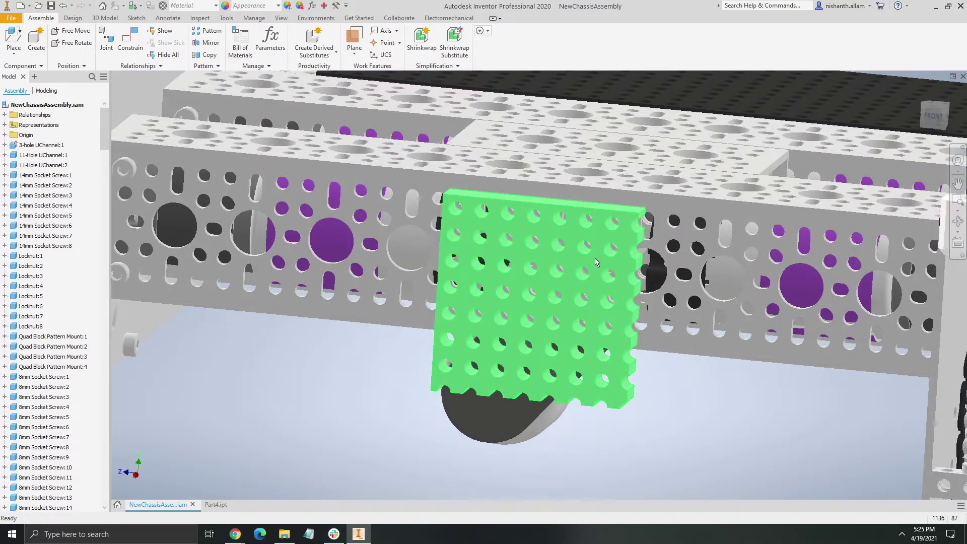
pyautogui.moveTo(594, 258)
pyautogui.mouseDown()
pyautogui.moveTo(616, 255)
pyautogui.moveTo(605, 267)
pyautogui.mouseUp()
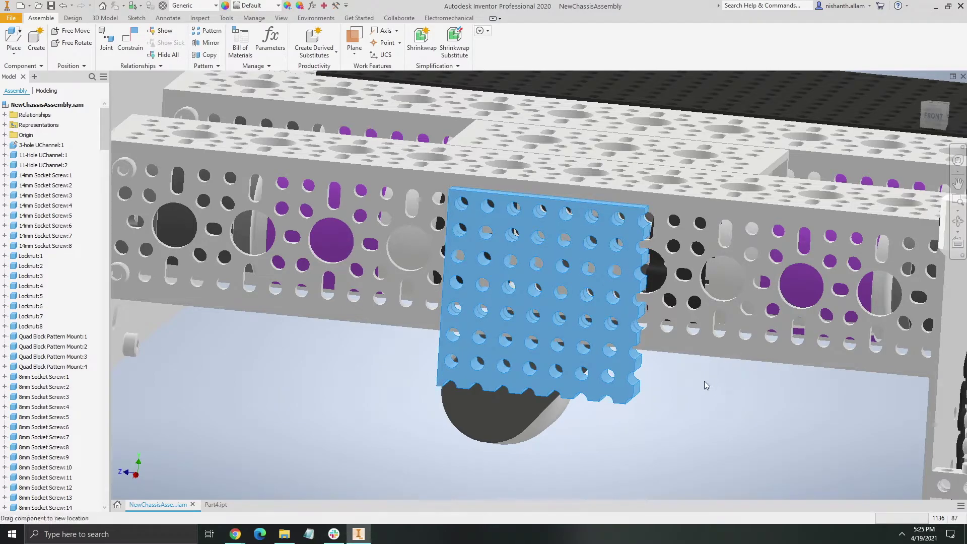
# Step: Examine from several angles how the perforated block lines up with the U-channel's hole pattern
pyautogui.press('F2')
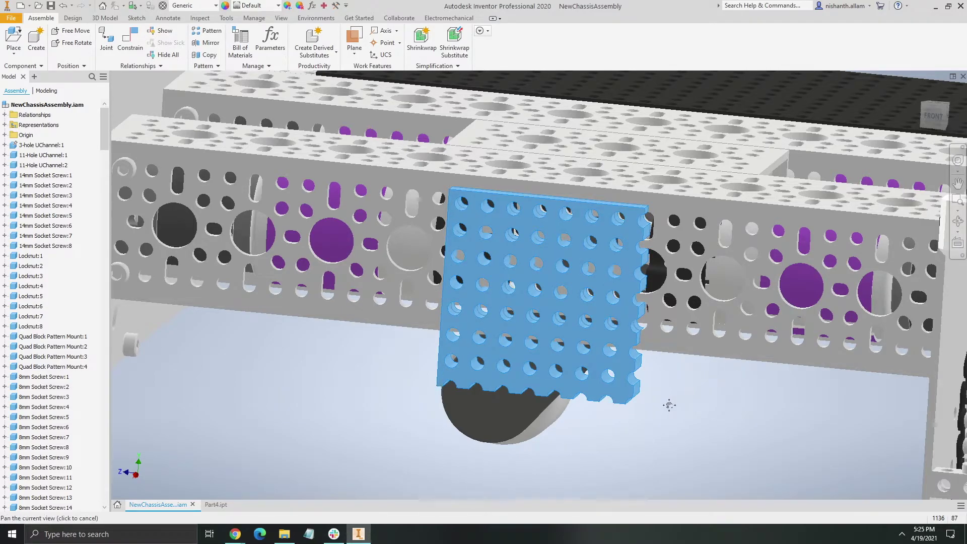
pyautogui.moveTo(607, 285); pyautogui.dragTo(574, 323, button='middle')
pyautogui.scroll(4, 524, 279)
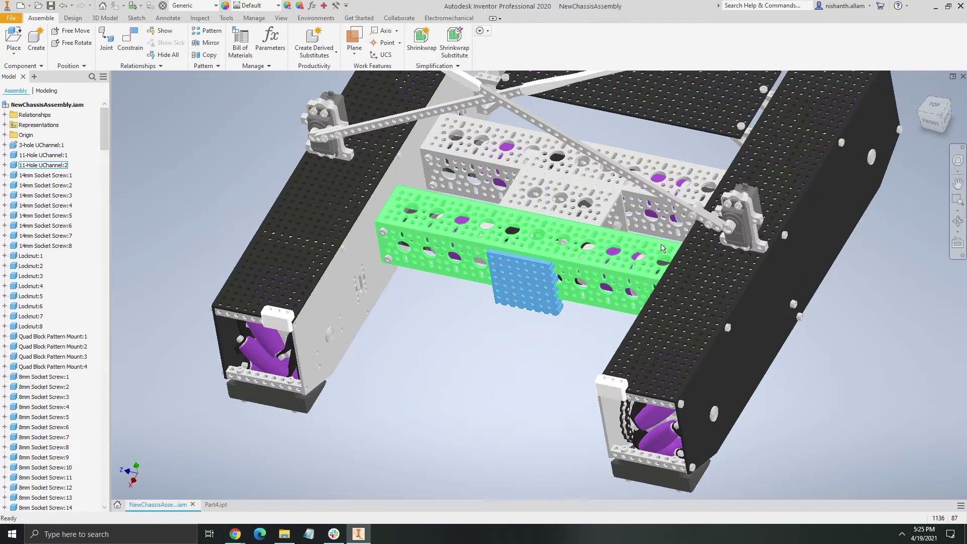
pyautogui.scroll(-4, 502, 233)
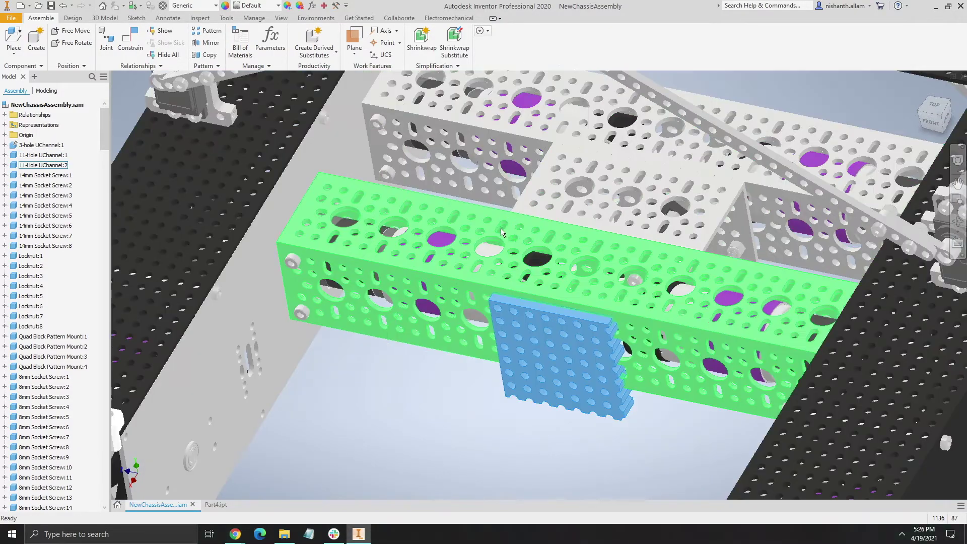
pyautogui.keyDown('shift'); pyautogui.moveTo(501, 229); pyautogui.dragTo(485, 266, button='middle'); pyautogui.keyUp('shift')
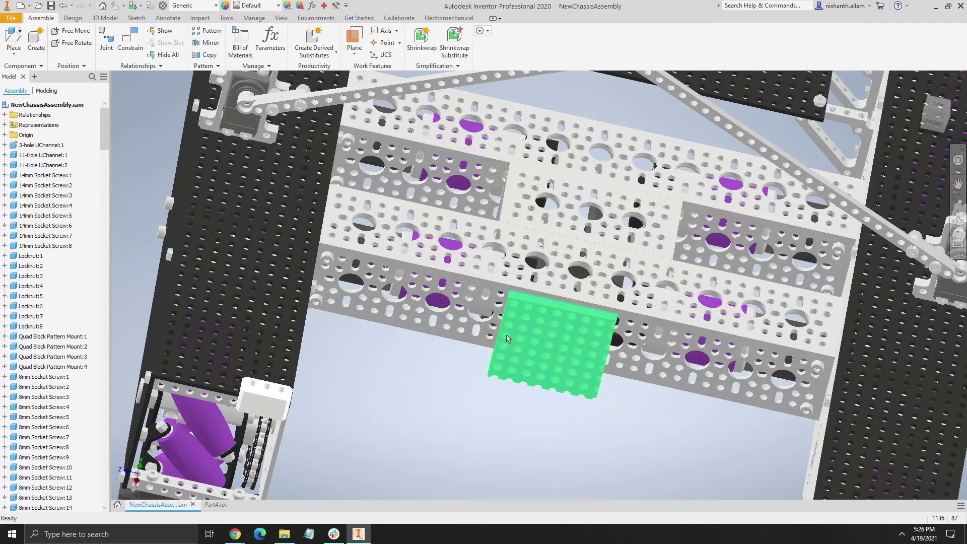
pyautogui.keyDown('shift'); pyautogui.moveTo(654, 340); pyautogui.dragTo(608, 286, button='middle'); pyautogui.keyUp('shift')
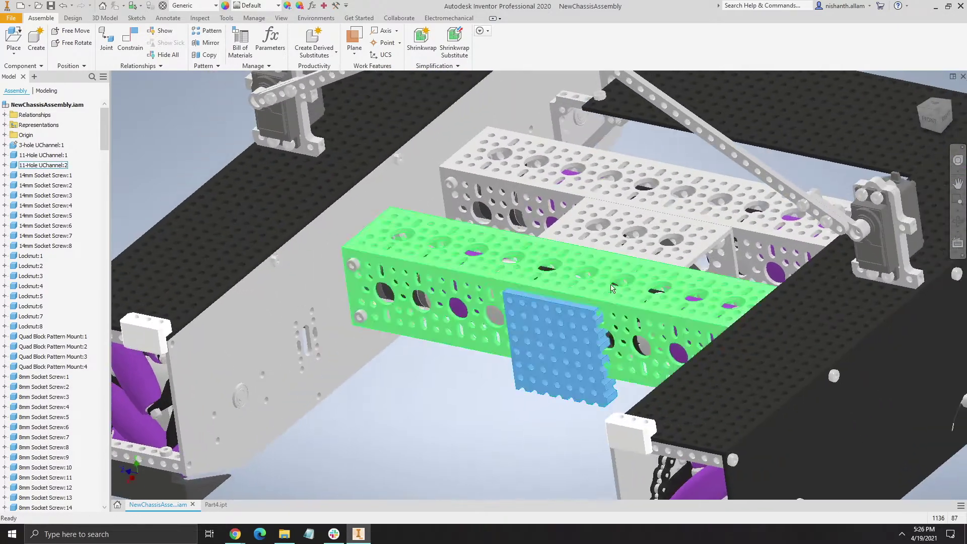
pyautogui.scroll(-5, 634, 330)
pyautogui.scroll(4, 633, 322)
pyautogui.keyDown('shift'); pyautogui.moveTo(549, 345); pyautogui.dragTo(564, 366, button='middle'); pyautogui.keyUp('shift')
pyautogui.scroll(-1, 563, 365)
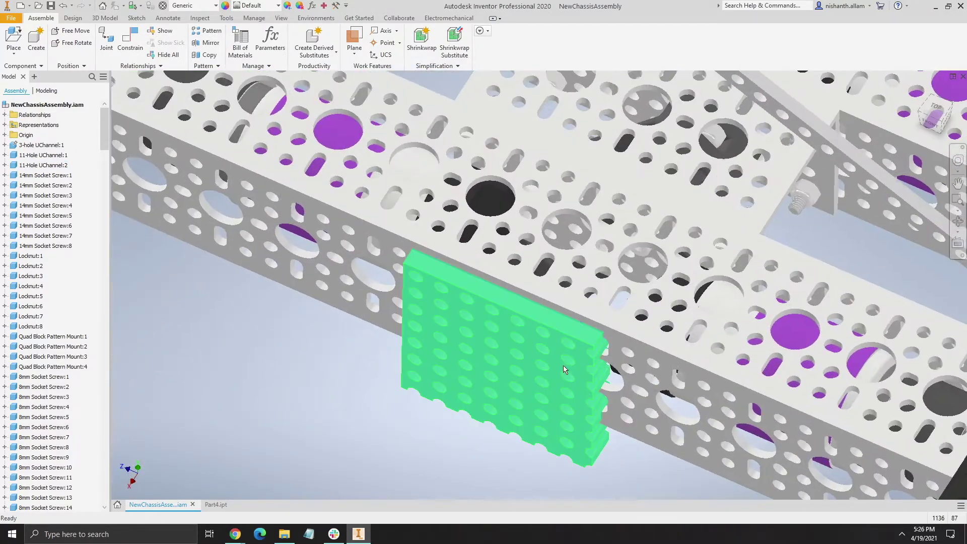
pyautogui.press('F5')
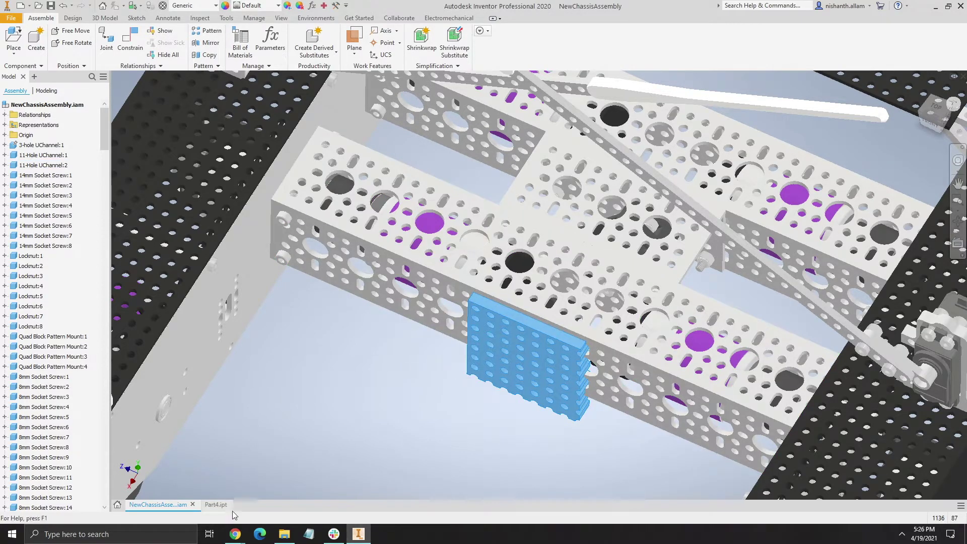
# Step: Set up a CAD-format export of the perforated block part with STL as the file type
pyautogui.click(216, 505)
pyautogui.click(11, 17)
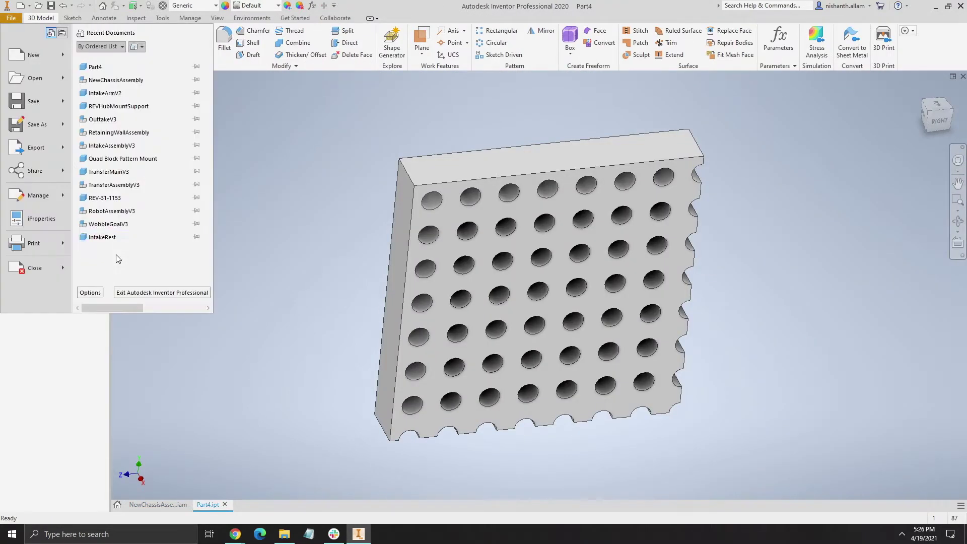
pyautogui.moveTo(28, 149)
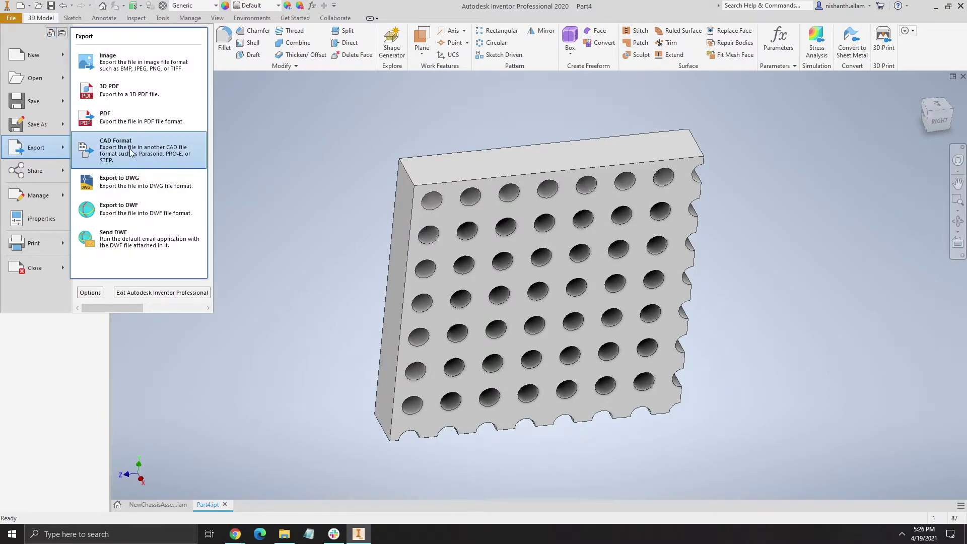
pyautogui.click(132, 151)
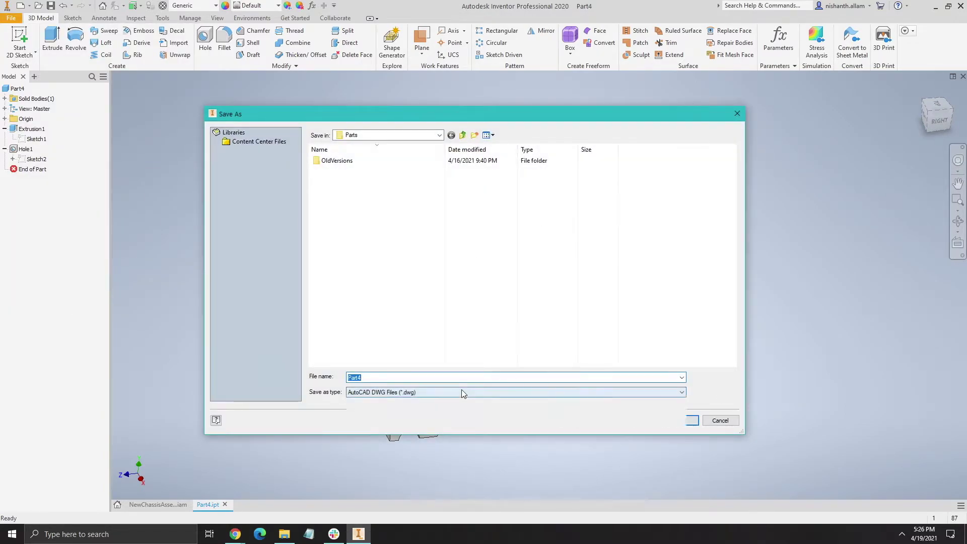
pyautogui.click(456, 392)
pyautogui.click(426, 480)
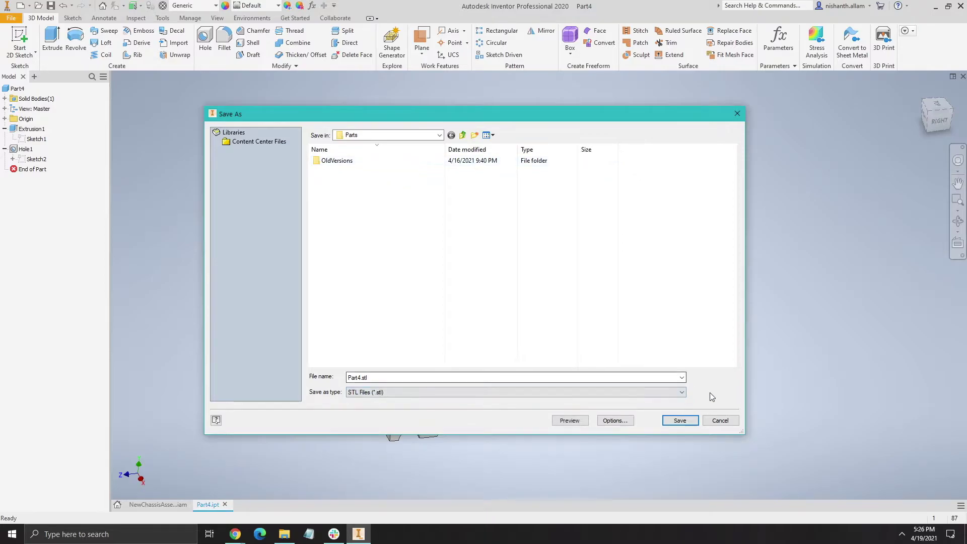
# Step: Review the STL export's format, units and resolution options, and cancel the export without saving
pyautogui.click(600, 421)
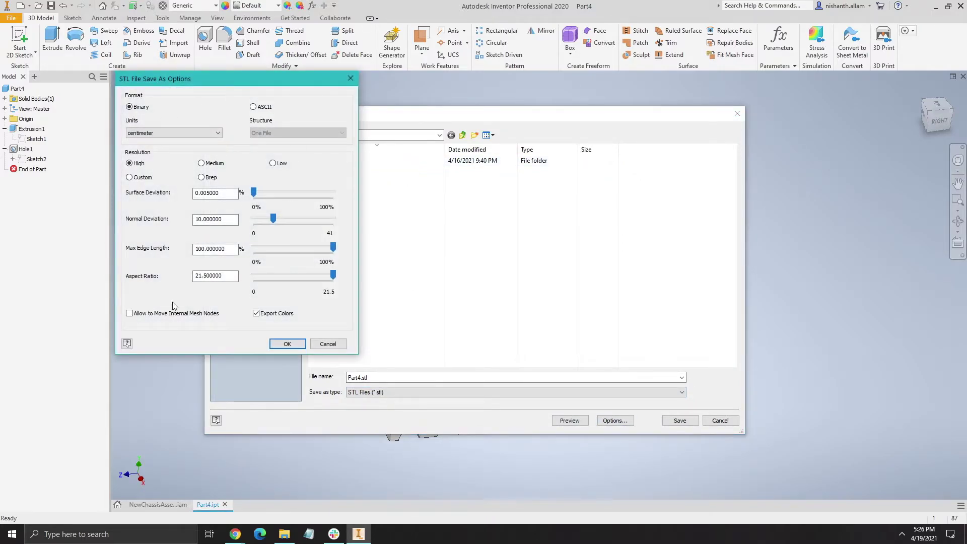
pyautogui.click(328, 344)
pyautogui.click(721, 420)
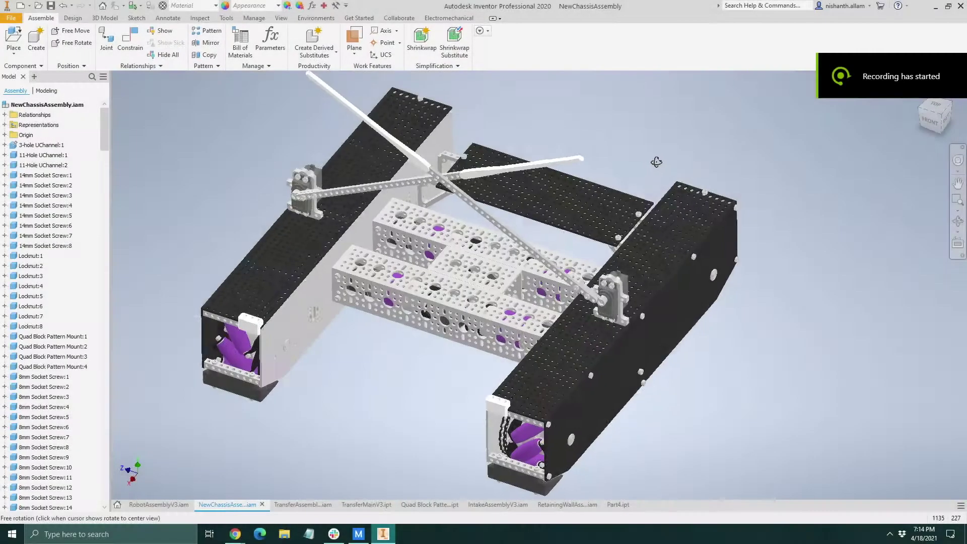
# Step: Examine the NewChassisAssembly and its crossed intake arms from different angles
pyautogui.keyDown('shift'); pyautogui.moveTo(657, 161); pyautogui.dragTo(654, 152, button='middle'); pyautogui.keyUp('shift')
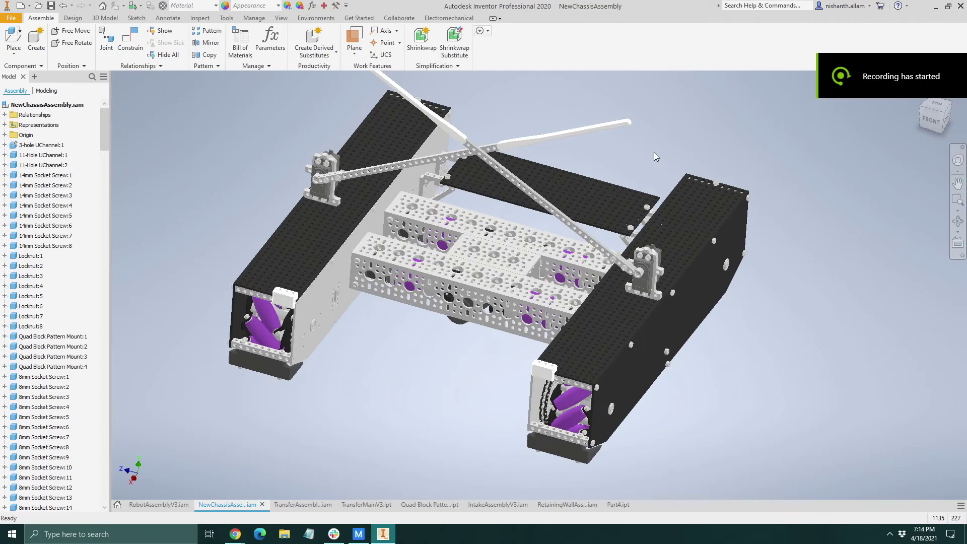
pyautogui.scroll(2, 654, 152)
pyautogui.scroll(-3, 566, 134)
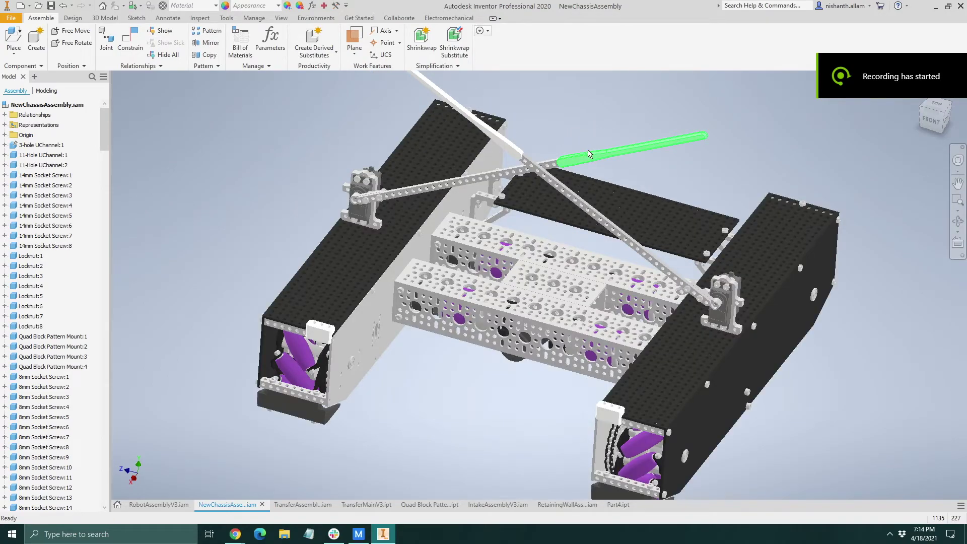
pyautogui.moveTo(605, 169)
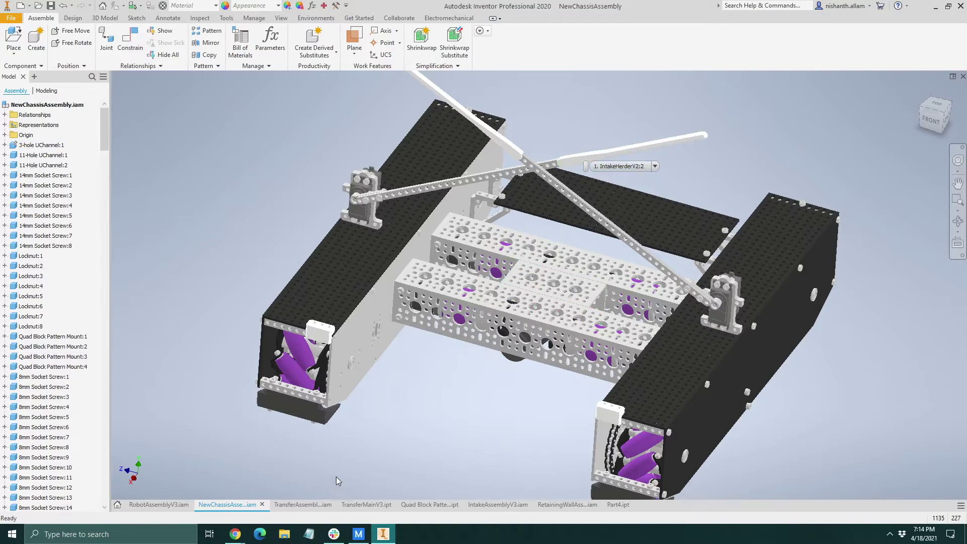
pyautogui.keyDown('shift'); pyautogui.moveTo(514, 371); pyautogui.dragTo(405, 334, button='middle'); pyautogui.keyUp('shift')
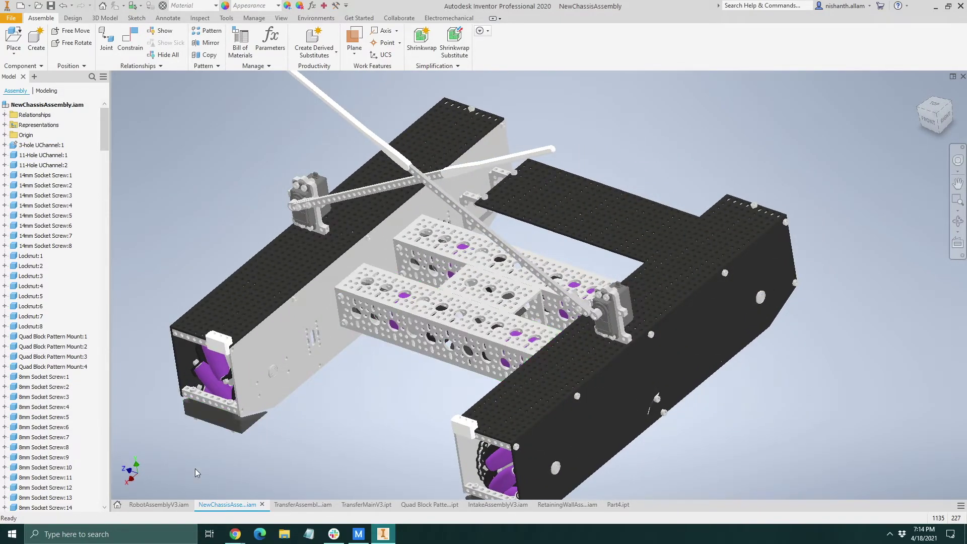
# Step: Bring up RobotAssemblyV3 in its home view and examine the intake and the REV hub area up close
pyautogui.click(156, 505)
pyautogui.keyDown('shift'); pyautogui.moveTo(505, 237); pyautogui.dragTo(584, 317, button='middle'); pyautogui.keyUp('shift')
pyautogui.click(922, 94)
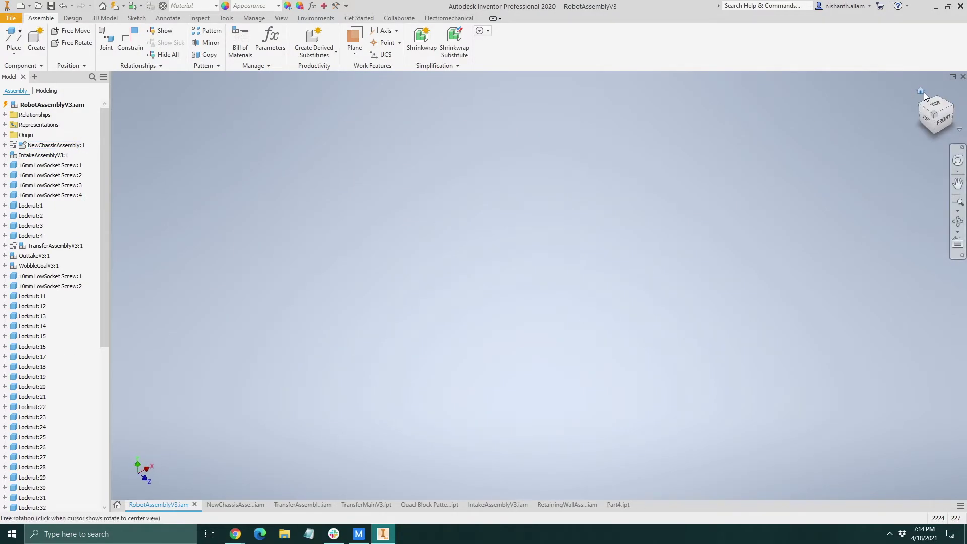
pyautogui.scroll(-4, 599, 308)
pyautogui.scroll(4, 582, 322)
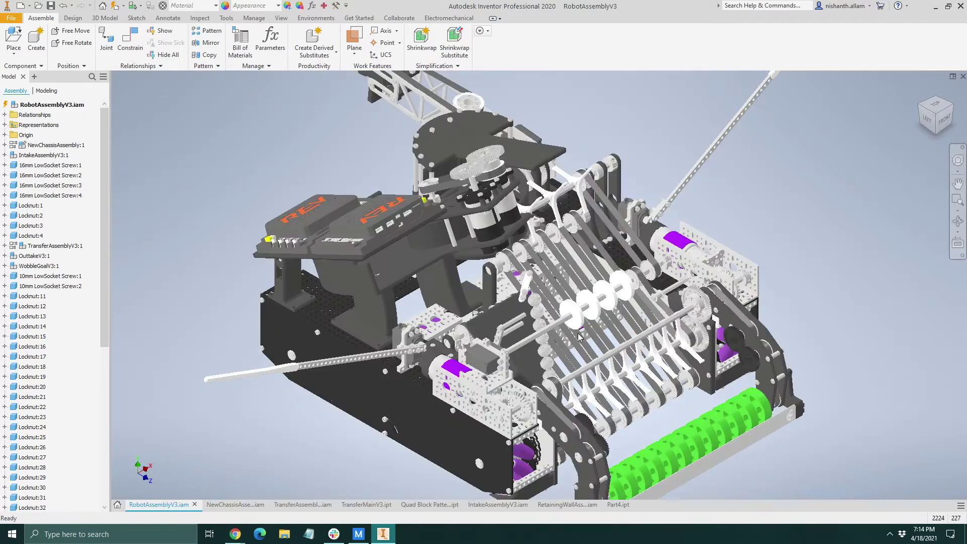
pyautogui.click(598, 290)
pyautogui.keyDown('shift'); pyautogui.moveTo(599, 290); pyautogui.dragTo(399, 142, button='middle'); pyautogui.keyUp('shift')
pyautogui.scroll(-3, 399, 142)
pyautogui.keyDown('shift'); pyautogui.moveTo(417, 192); pyautogui.dragTo(411, 247, button='middle'); pyautogui.keyUp('shift')
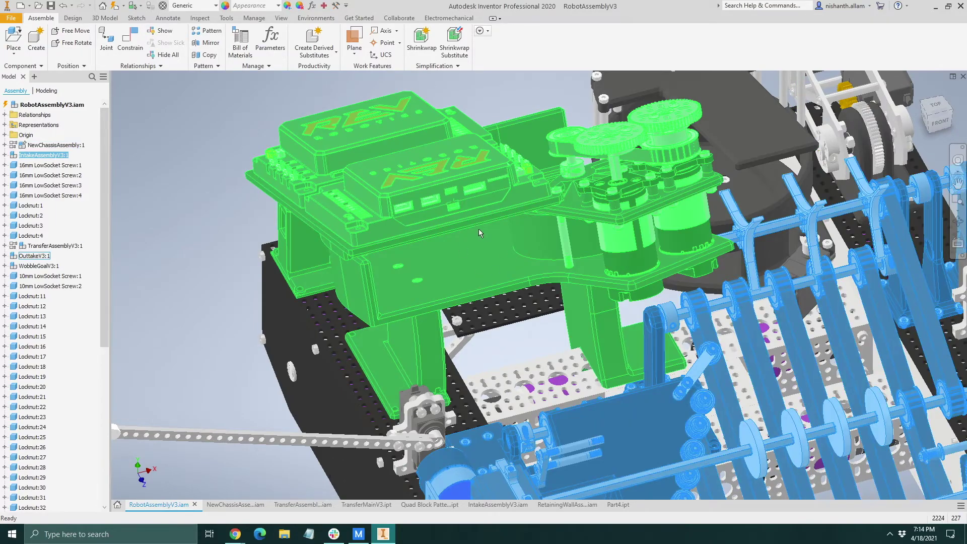
pyautogui.rightClick(478, 202)
pyautogui.press('Escape')
pyautogui.rightClick(408, 201)
pyautogui.click(411, 143)
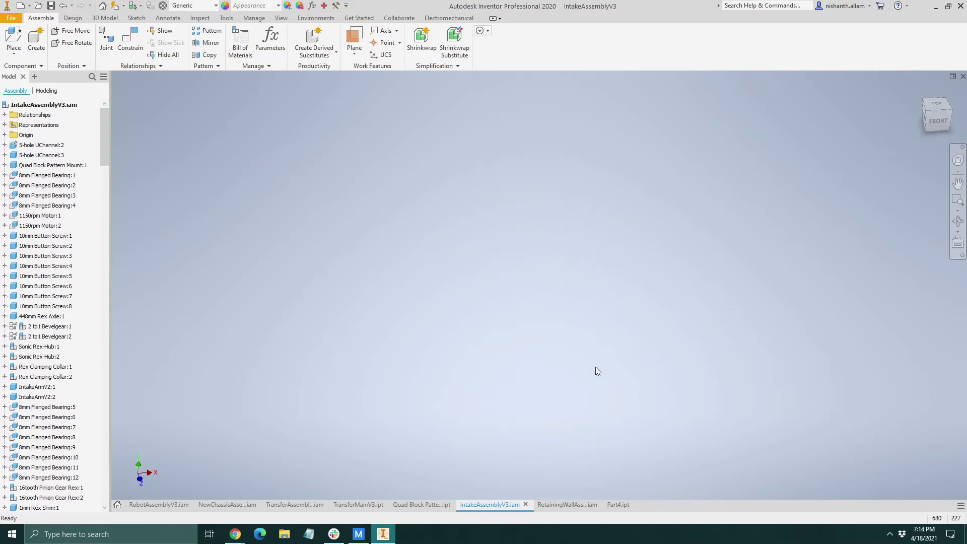
pyautogui.click(159, 505)
# Step: Open the OuttakeV3 subassembly carrying the REV hubs in its own window
pyautogui.click(373, 244)
pyautogui.rightClick(373, 244)
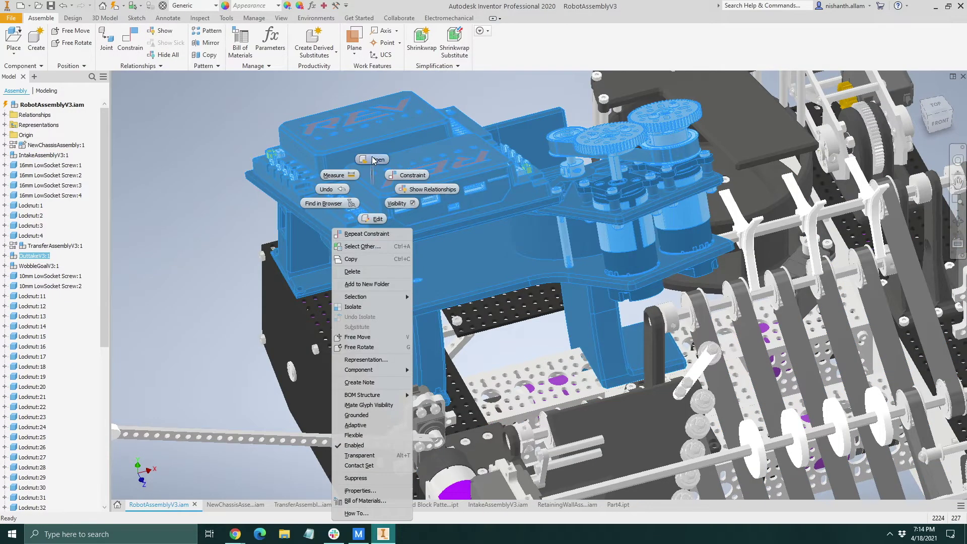
pyautogui.click(373, 156)
# Step: Open the REVHubMountSupport part, the small leg under the hub plate, in its own window
pyautogui.scroll(-6, 536, 216)
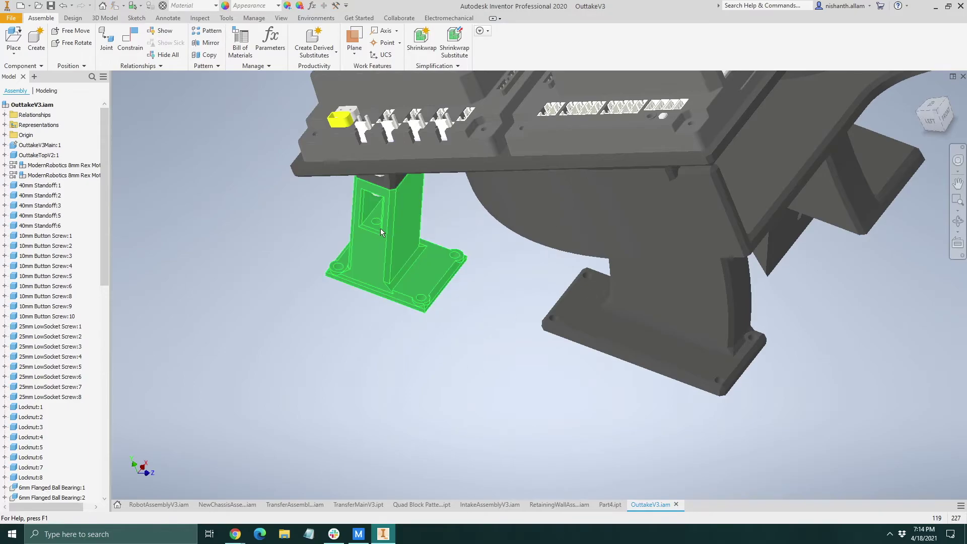
pyautogui.rightClick(371, 232)
pyautogui.click(373, 192)
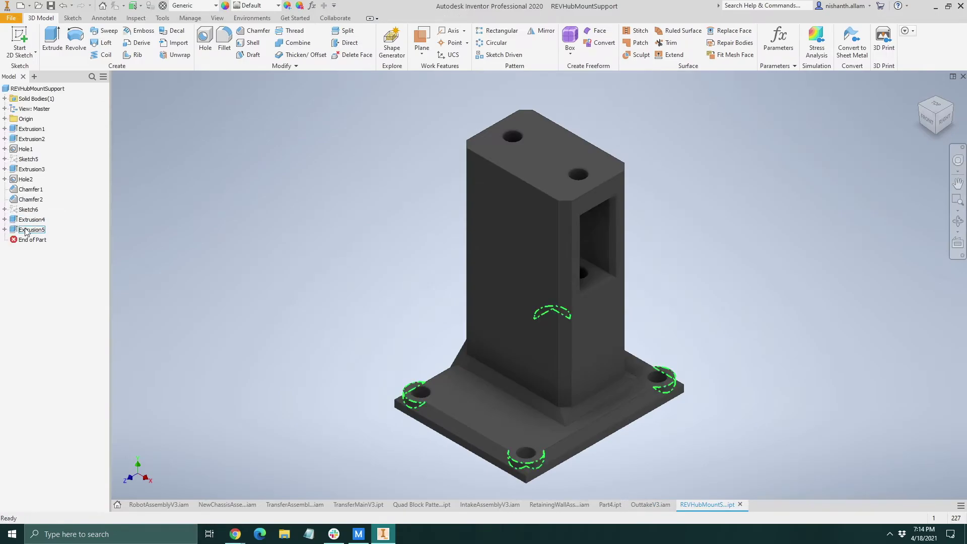
# Step: Inspect the mount support's feature history, expanding Extrusion4 and Extrusion5 to see the sketch they use
pyautogui.click(4, 230)
pyautogui.click(5, 219)
pyautogui.click(29, 229)
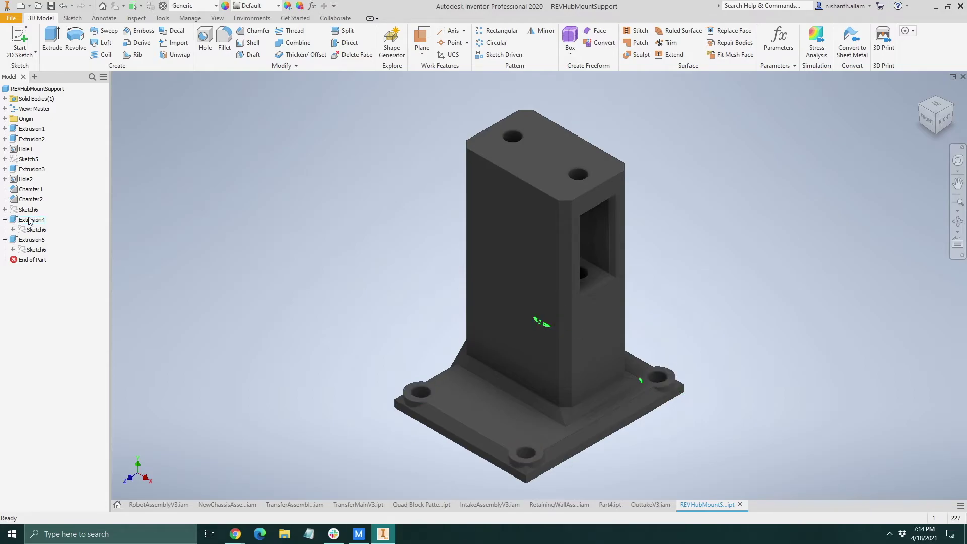
pyautogui.click(28, 209)
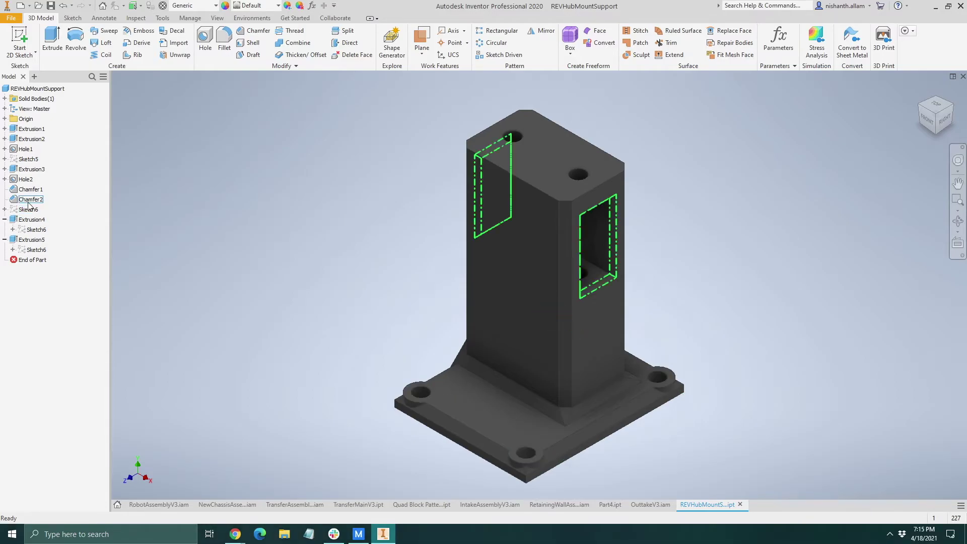
pyautogui.click(26, 170)
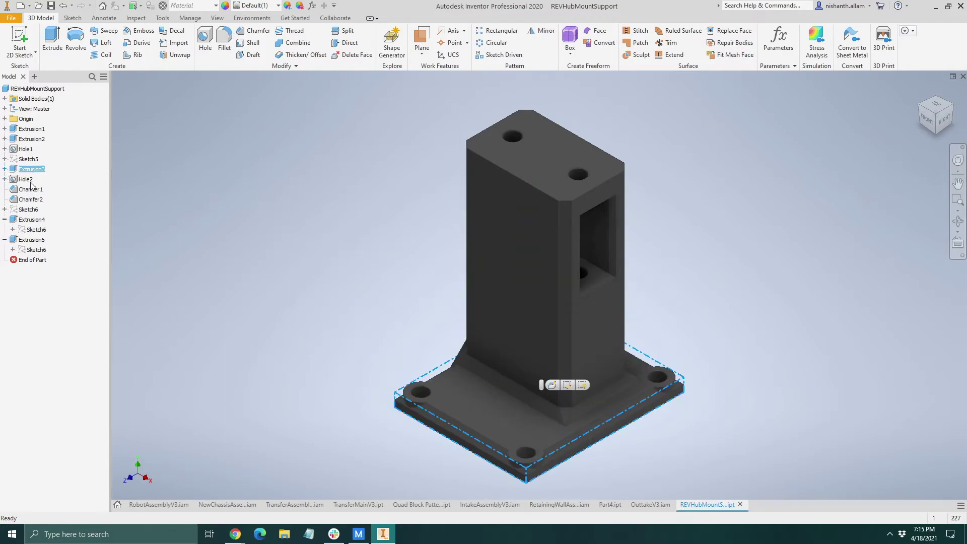
# Step: Open the sketch behind Extrusion3 to examine the base outline against the projected hole pattern, and exit the sketch
pyautogui.click(567, 385)
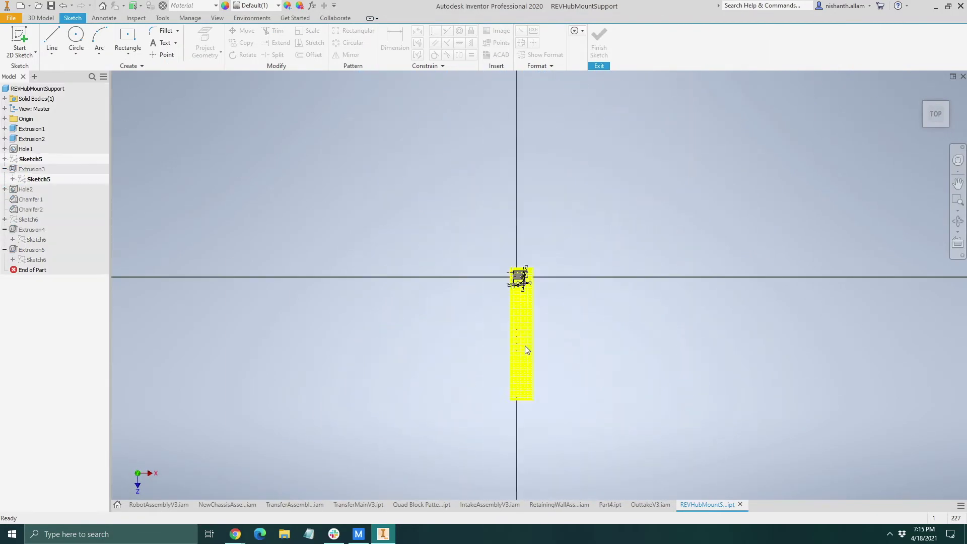
pyautogui.keyDown('shift'); pyautogui.moveTo(525, 346); pyautogui.dragTo(515, 259, button='middle'); pyautogui.keyUp('shift')
pyautogui.scroll(-5, 522, 324)
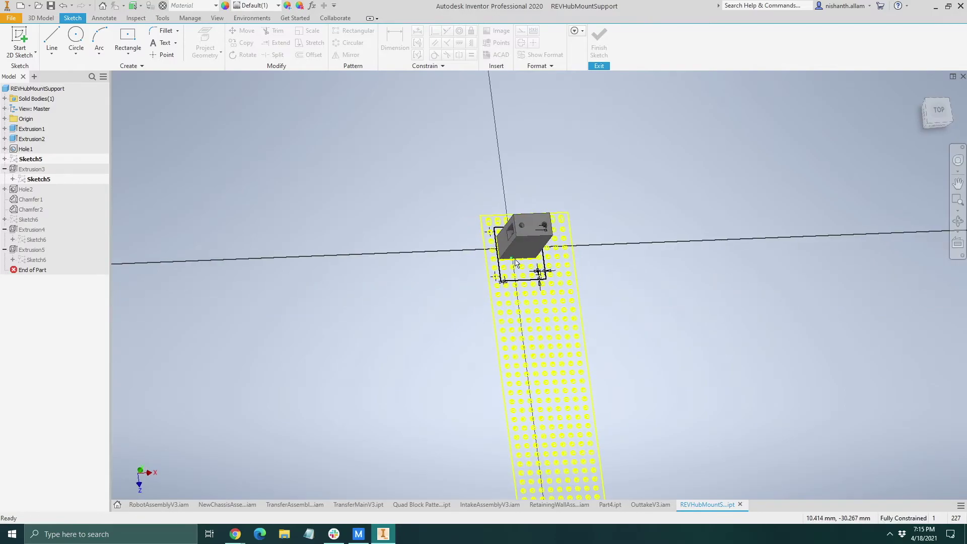
pyautogui.scroll(5, 514, 262)
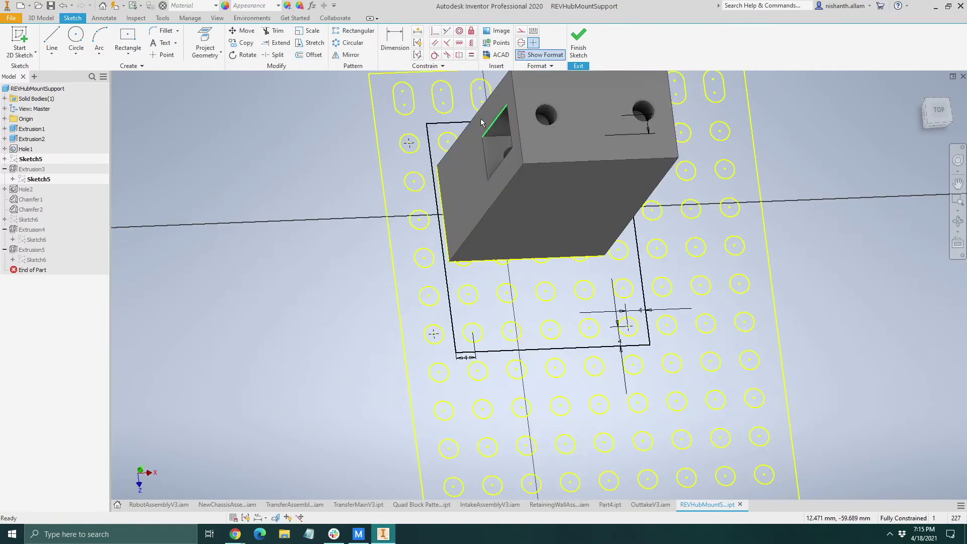
pyautogui.click(578, 39)
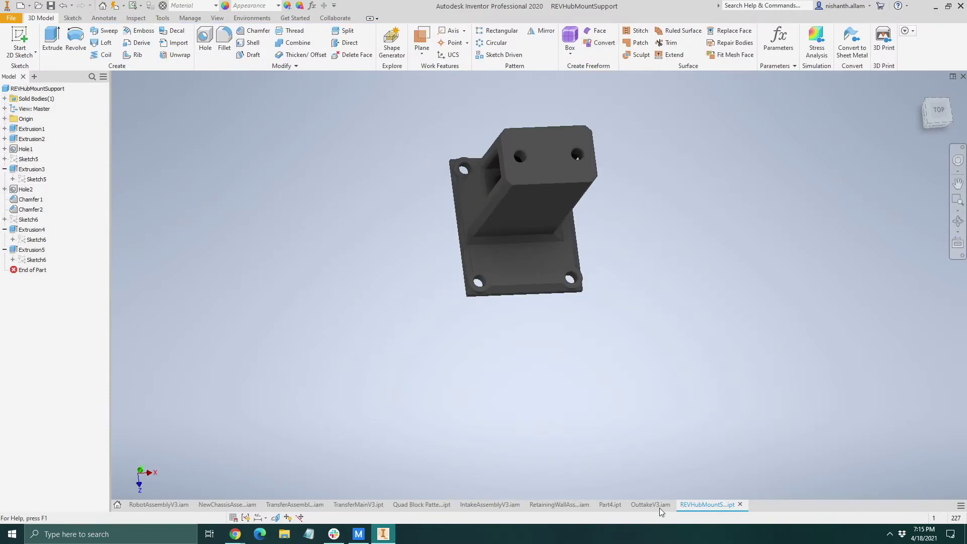
# Step: Return to OuttakeV3 and examine its main body, support legs, motors and hub plate from all sides
pyautogui.click(650, 505)
pyautogui.keyDown('shift'); pyautogui.moveTo(591, 427); pyautogui.dragTo(506, 322, button='middle'); pyautogui.keyUp('shift')
pyautogui.scroll(-3, 435, 319)
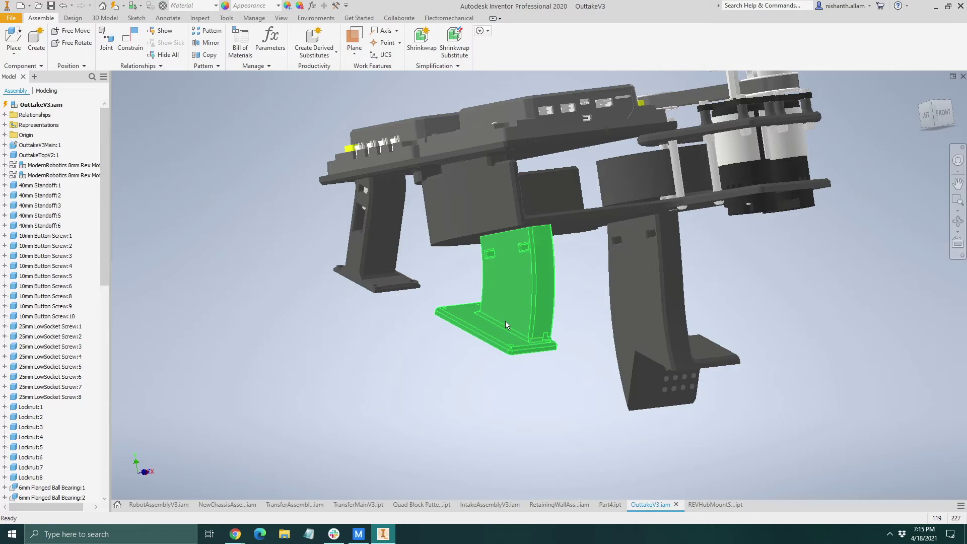
pyautogui.keyDown('shift'); pyautogui.moveTo(506, 322); pyautogui.dragTo(473, 291, button='middle'); pyautogui.keyUp('shift')
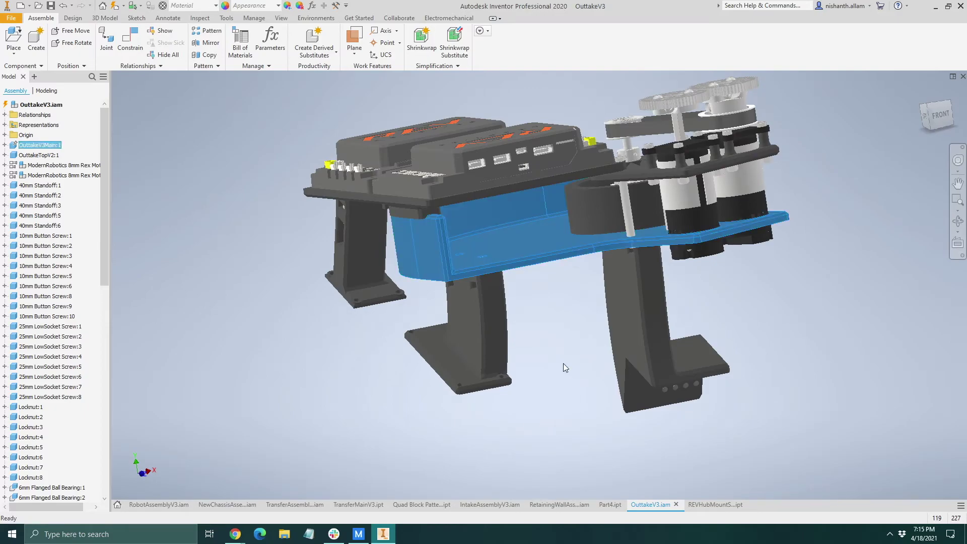
pyautogui.click(470, 336)
pyautogui.click(514, 237)
pyautogui.moveTo(513, 236); pyautogui.dragTo(539, 352)
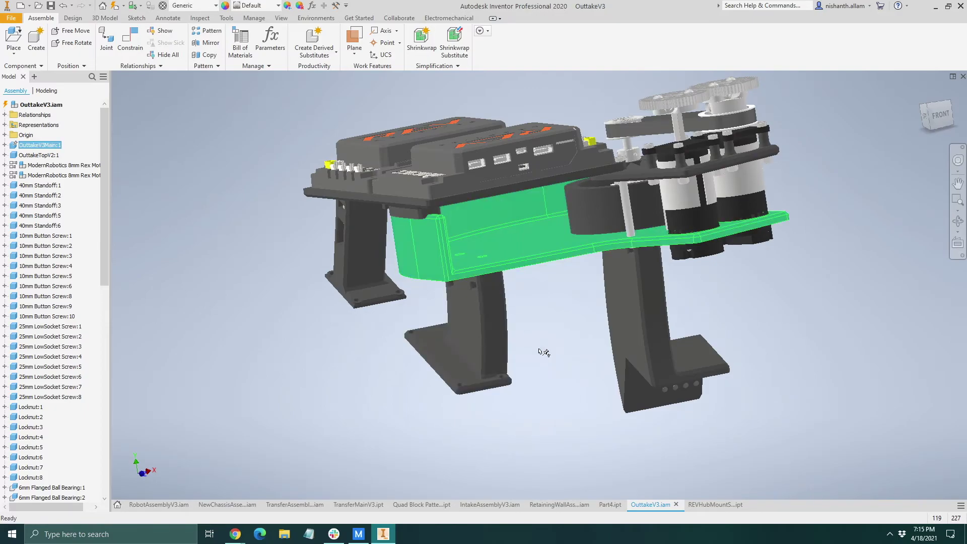
pyautogui.keyDown('shift'); pyautogui.moveTo(543, 353); pyautogui.dragTo(466, 383, button='middle'); pyautogui.keyUp('shift')
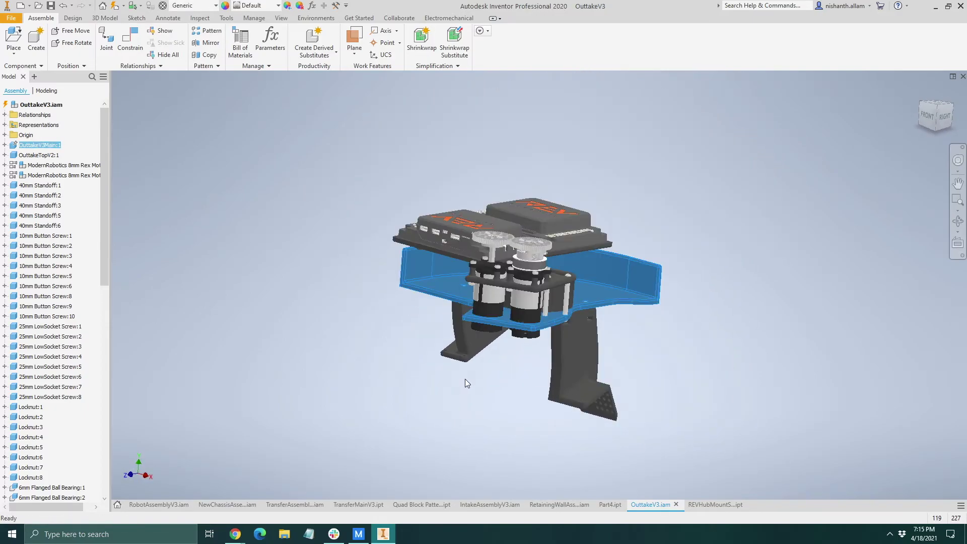
pyautogui.scroll(-3, 565, 312)
pyautogui.keyDown('shift'); pyautogui.moveTo(570, 341); pyautogui.dragTo(438, 360, button='middle'); pyautogui.keyUp('shift')
pyautogui.scroll(3, 513, 312)
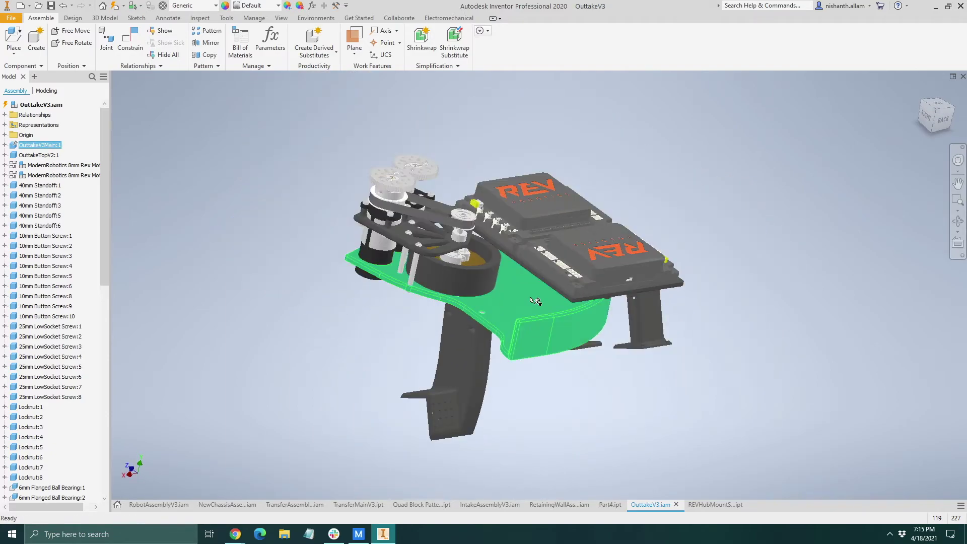
pyautogui.keyDown('shift'); pyautogui.moveTo(535, 301); pyautogui.dragTo(504, 378, button='middle'); pyautogui.keyUp('shift')
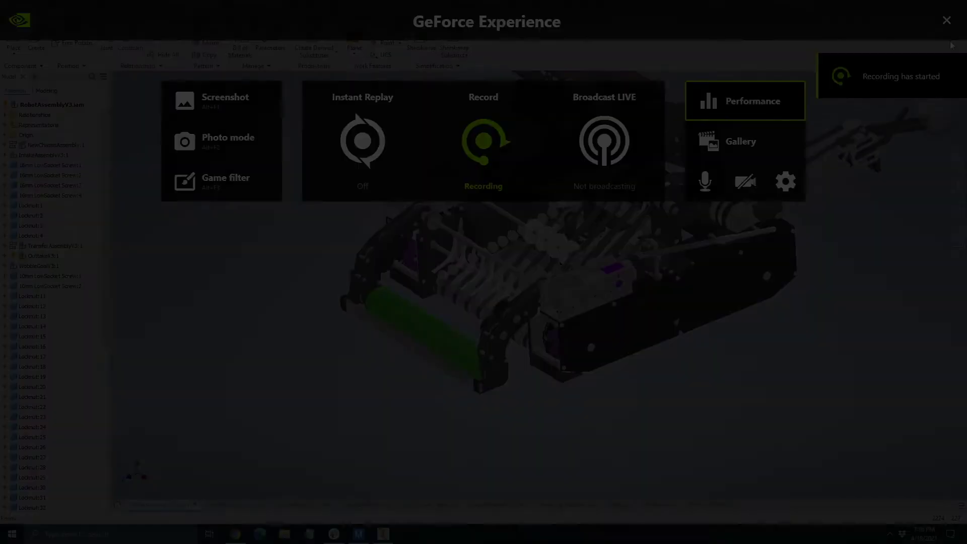
# Step: Look over RobotAssemblyV3's front intake and open the IntakeAssemblyV3 subassembly in its own window
pyautogui.hotkey('alt', 'F9')
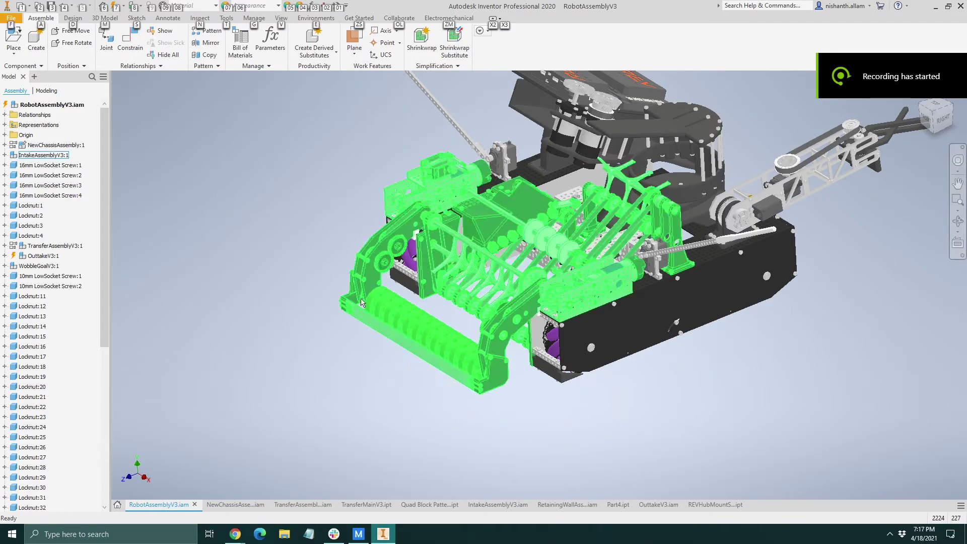
pyautogui.scroll(-3, 338, 280)
pyautogui.keyDown('shift'); pyautogui.moveTo(337, 280); pyautogui.dragTo(403, 312, button='middle'); pyautogui.keyUp('shift')
pyautogui.scroll(4, 183, 264)
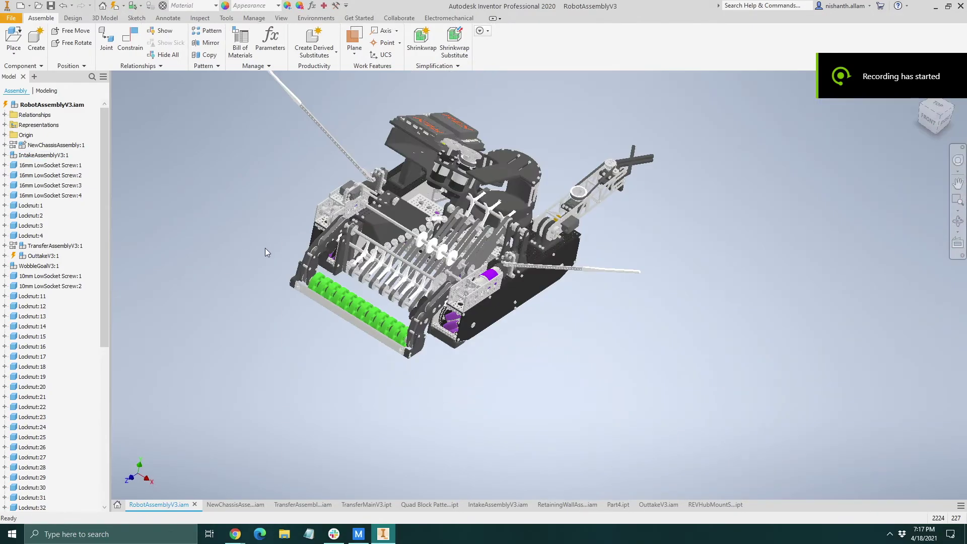
pyautogui.scroll(3, 270, 202)
pyautogui.scroll(-3, 270, 202)
pyautogui.scroll(3, 391, 306)
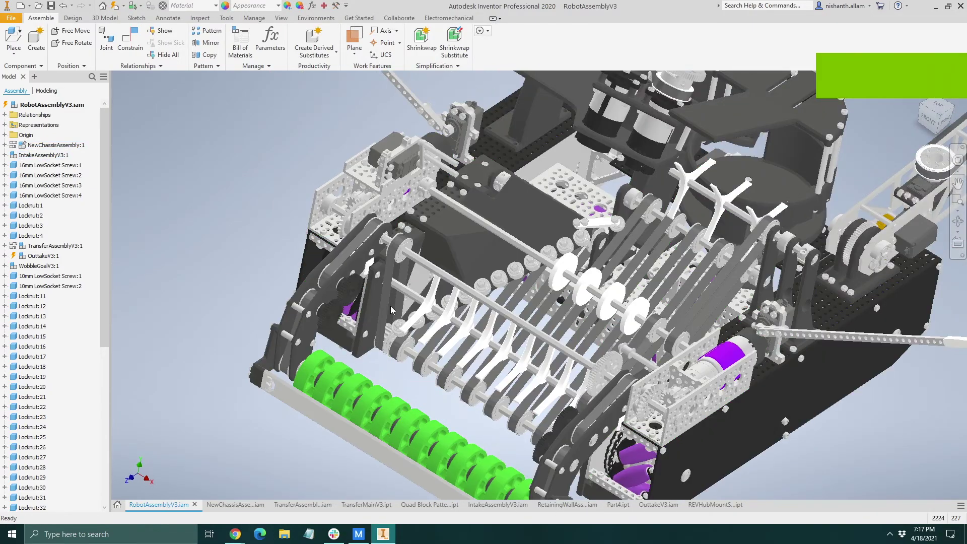
pyautogui.rightClick(374, 207)
pyautogui.click(374, 142)
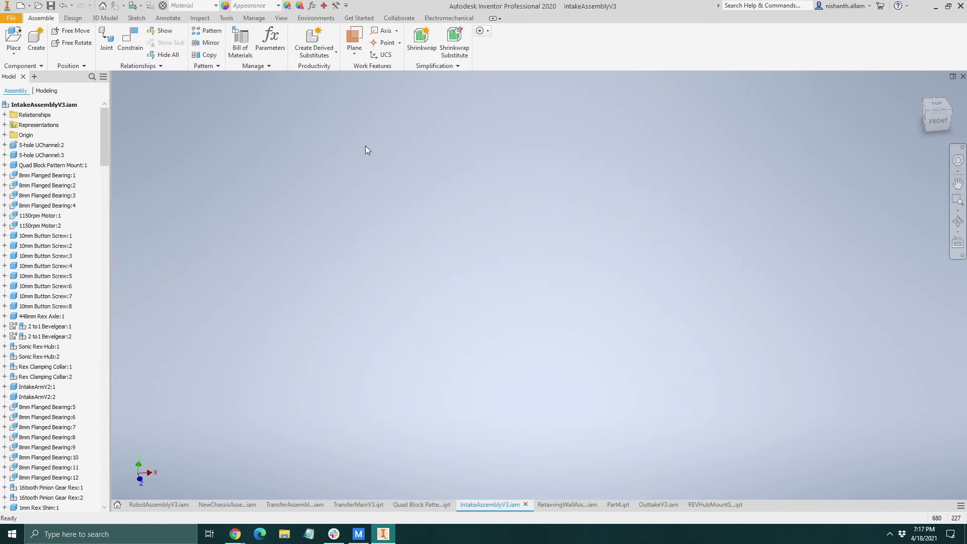
# Step: Show the intake assembly in an isometric view and open the curved intake arm beside the gears as its own part
pyautogui.click(927, 103)
pyautogui.scroll(4, 656, 252)
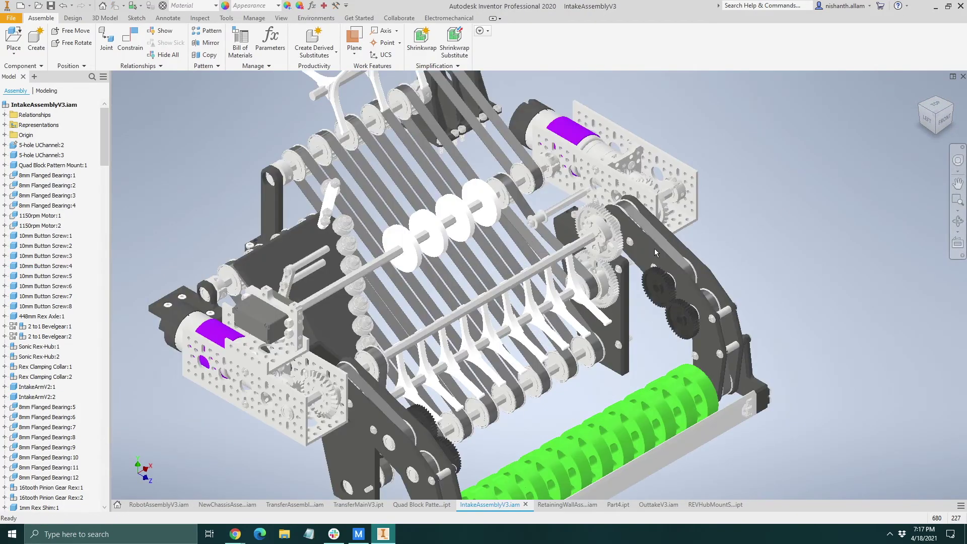
pyautogui.scroll(3, 656, 252)
pyautogui.rightClick(607, 188)
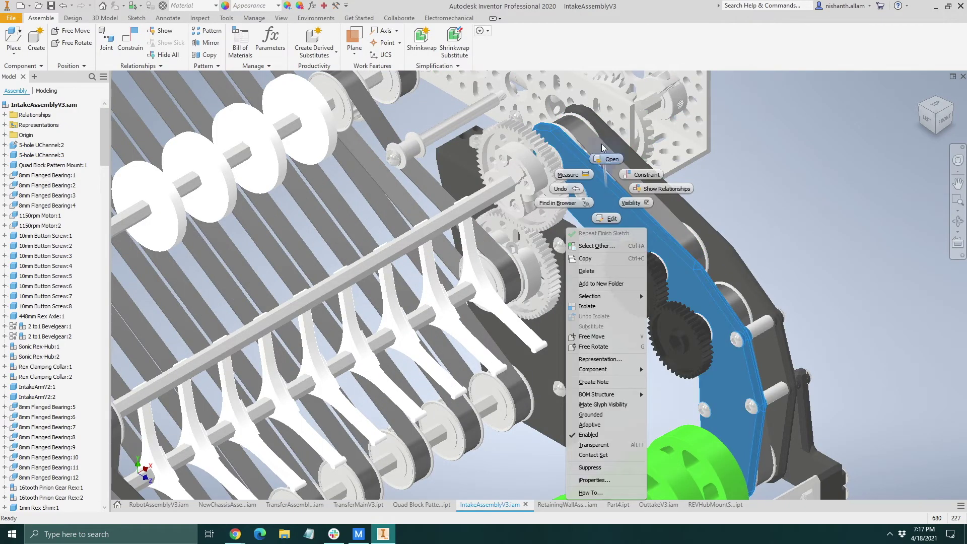
pyautogui.click(603, 146)
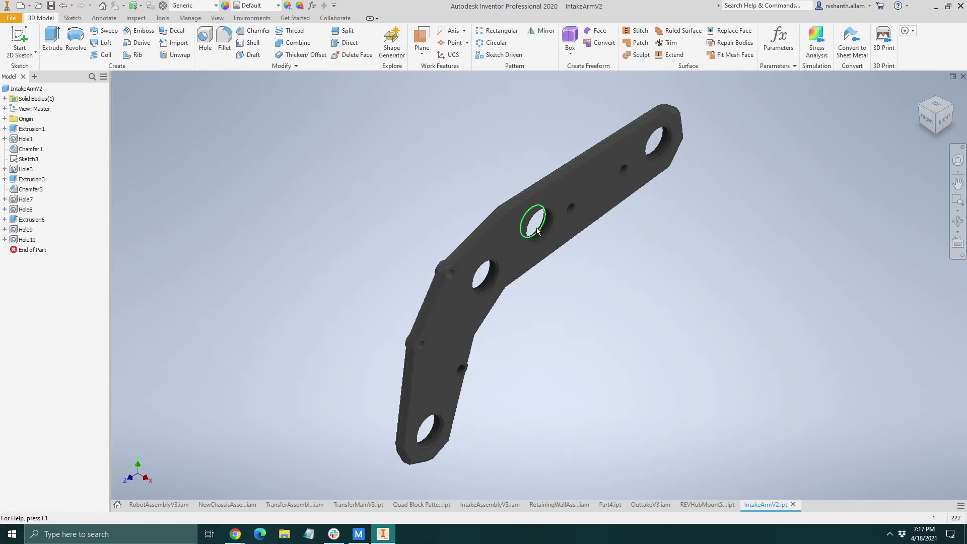
# Step: Inspect the intake arm's large through holes, small screw holes and bent profile from several angles
pyautogui.scroll(5, 576, 210)
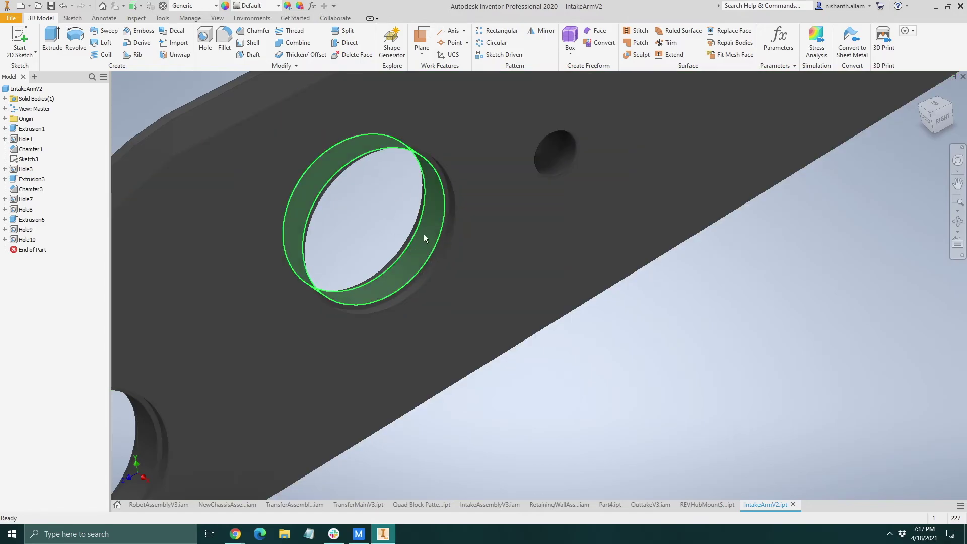
pyautogui.scroll(-8, 415, 257)
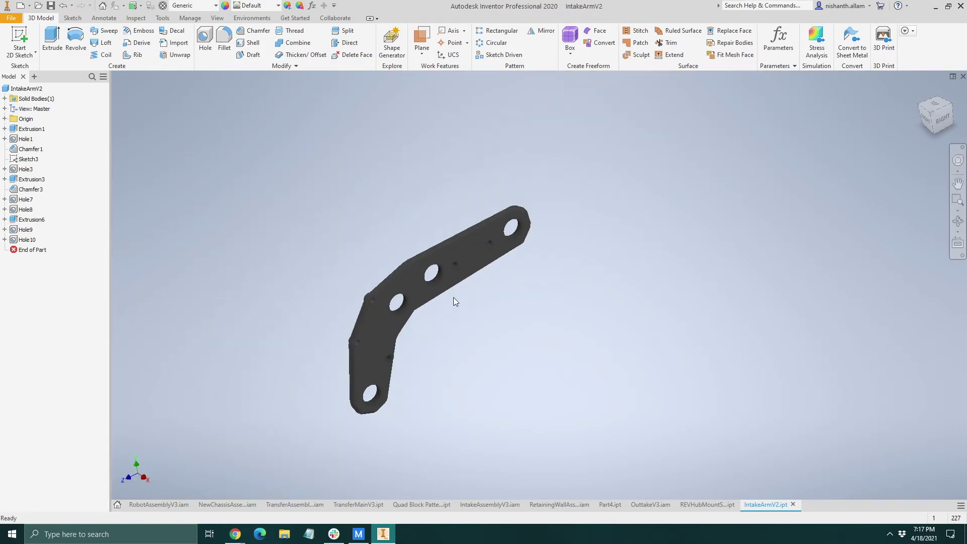
pyautogui.keyDown('shift'); pyautogui.moveTo(453, 297); pyautogui.dragTo(513, 307, button='middle'); pyautogui.keyUp('shift')
pyautogui.scroll(3, 434, 282)
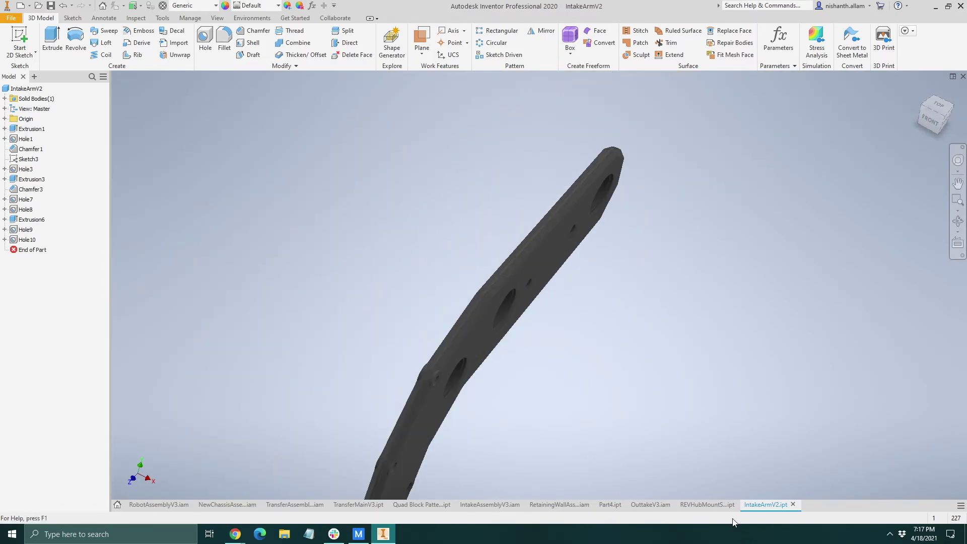
# Step: Return to RobotAssemblyV3, passing through the chassis assembly, and view the whole robot from its intake side
pyautogui.click(708, 506)
pyautogui.click(207, 504)
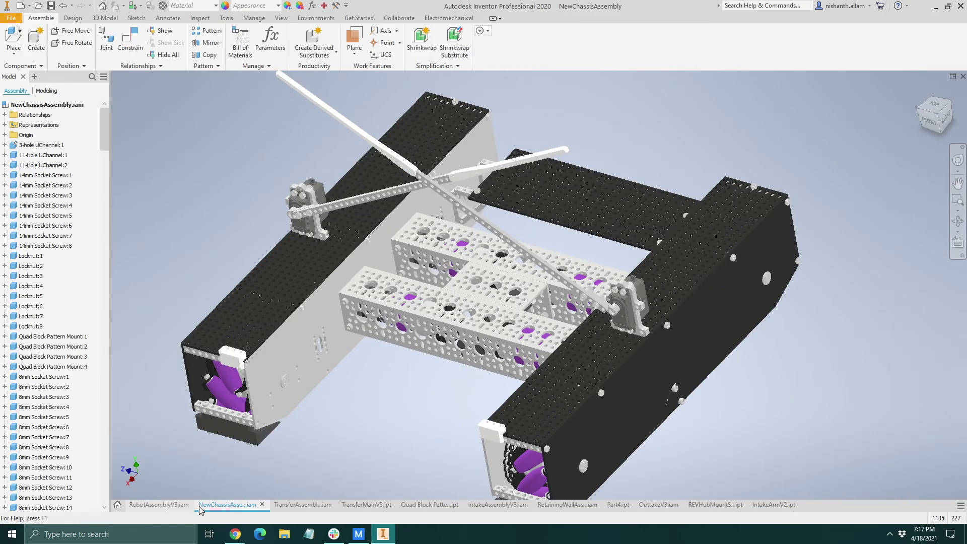
pyautogui.click(304, 505)
pyautogui.click(178, 508)
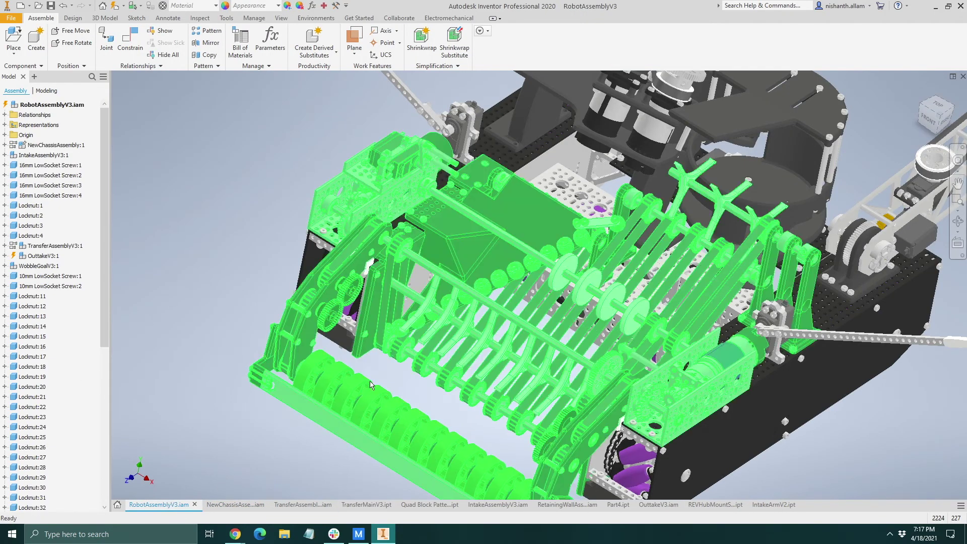
pyautogui.scroll(5, 343, 322)
pyautogui.keyDown('shift'); pyautogui.moveTo(343, 327); pyautogui.dragTo(270, 284, button='middle'); pyautogui.keyUp('shift')
pyautogui.scroll(-5, 270, 284)
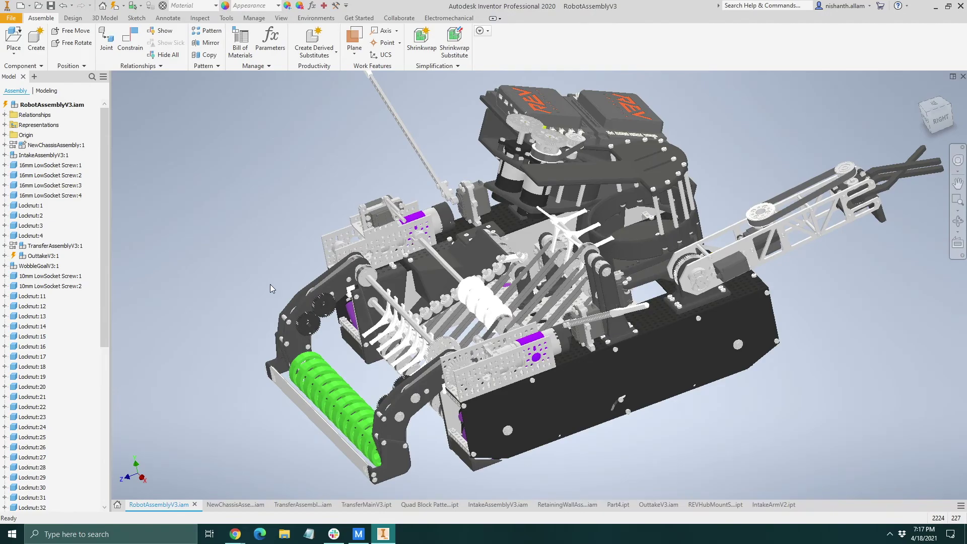
# Step: Examine the robot's intake subassembly, including its side arms, gears and green roller, from both sides of the robot
pyautogui.scroll(4, 336, 323)
pyautogui.scroll(2, 334, 321)
pyautogui.press('F6')
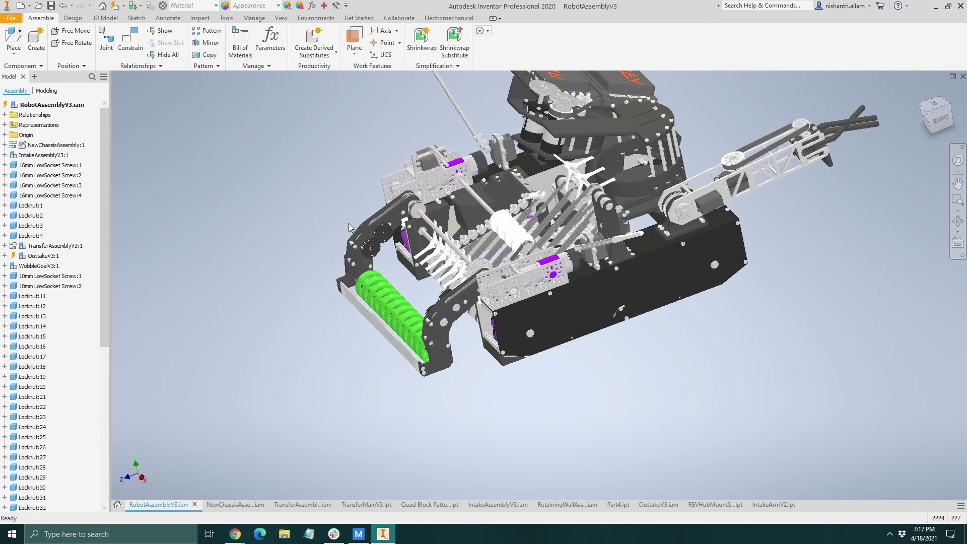
pyautogui.scroll(5, 448, 241)
pyautogui.keyDown('shift'); pyautogui.moveTo(402, 234); pyautogui.dragTo(440, 253, button='middle'); pyautogui.keyUp('shift')
pyautogui.click(439, 252)
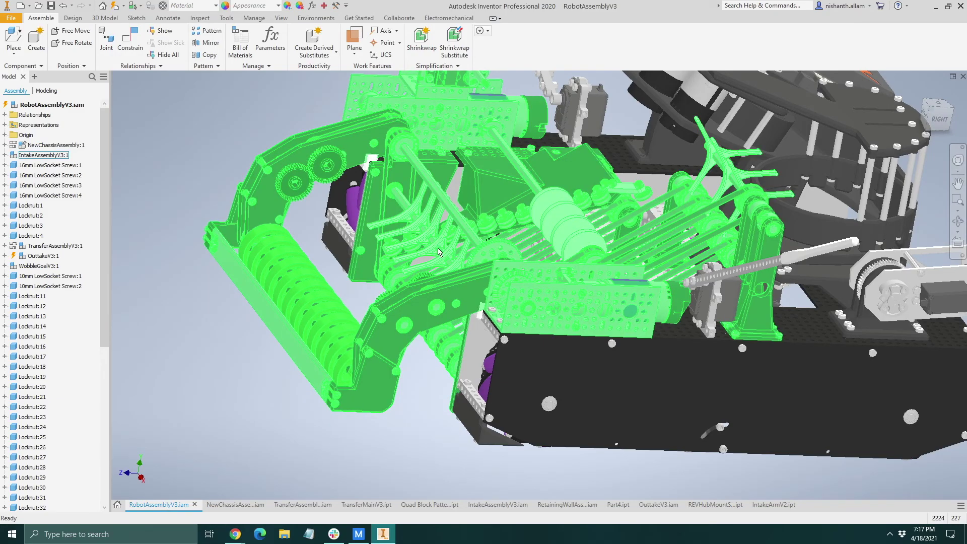
pyautogui.keyDown('shift'); pyautogui.moveTo(468, 276); pyautogui.dragTo(570, 391, button='middle'); pyautogui.keyUp('shift')
pyautogui.scroll(4, 542, 359)
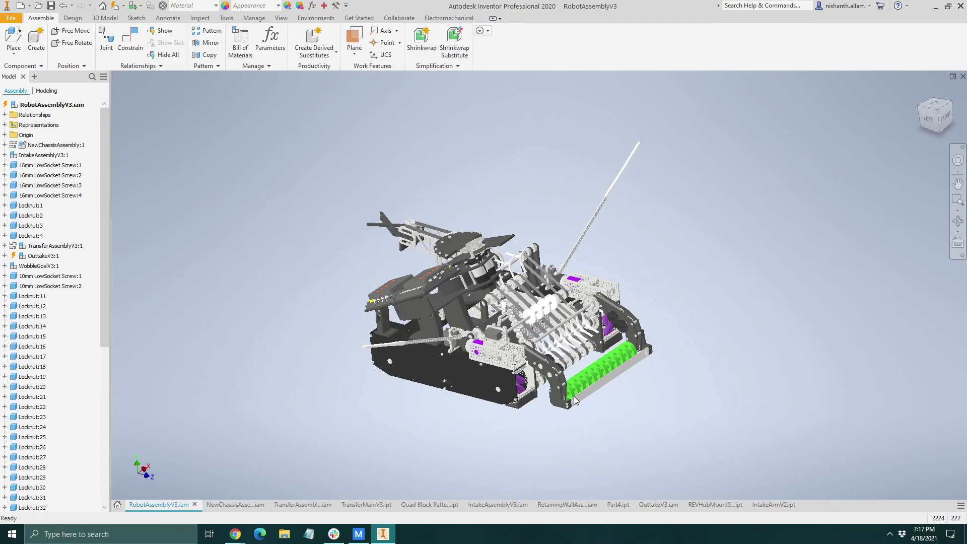
# Step: Examine the robot's intake belts, transfer area and outtake up close from the front and from above
pyautogui.moveTo(542, 359)
pyautogui.keyDown('shift'); pyautogui.mouseDown(button='middle')
pyautogui.moveTo(500, 382)
pyautogui.moveTo(528, 357)
pyautogui.mouseUp(button='middle'); pyautogui.keyUp('shift')
pyautogui.scroll(-4, 528, 357)
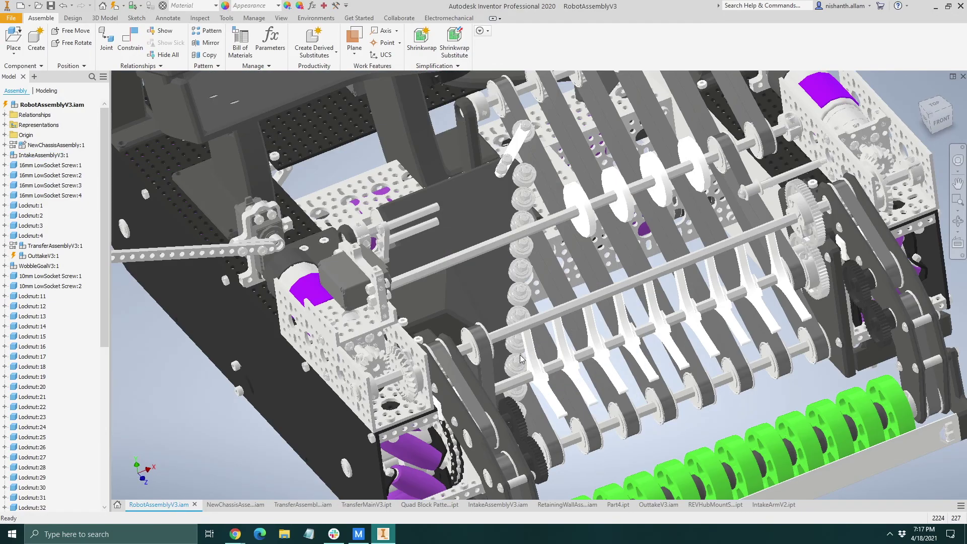
pyautogui.scroll(-3, 529, 355)
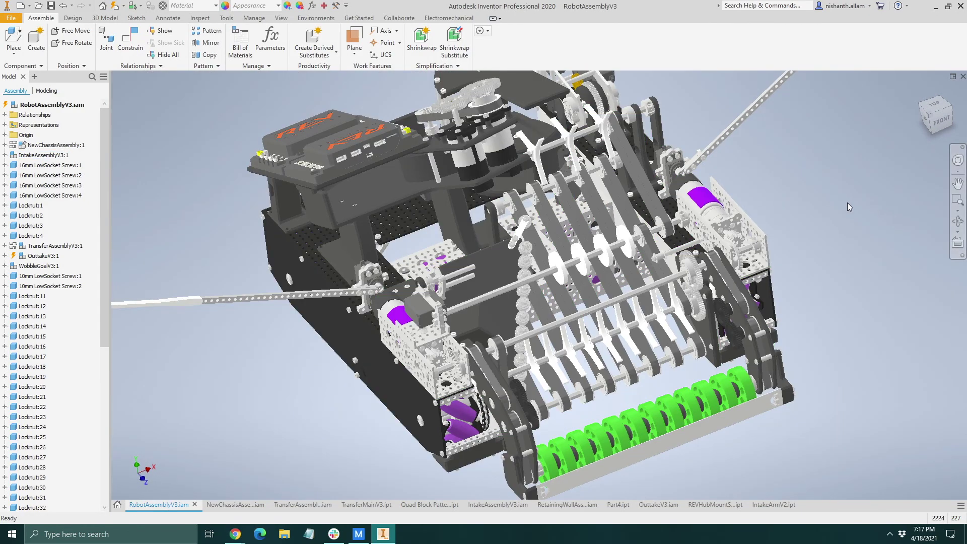
pyautogui.keyDown('shift'); pyautogui.moveTo(848, 203); pyautogui.dragTo(906, 254, button='middle'); pyautogui.keyUp('shift')
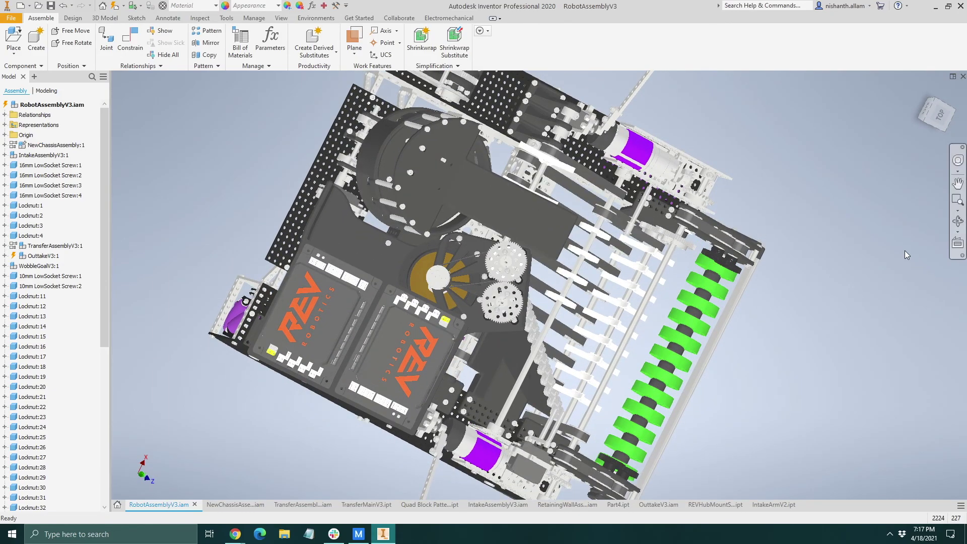
pyautogui.scroll(-3, 775, 255)
pyautogui.keyDown('shift'); pyautogui.moveTo(775, 255); pyautogui.dragTo(727, 251, button='middle'); pyautogui.keyUp('shift')
pyautogui.scroll(4, 708, 196)
pyautogui.scroll(-3, 708, 199)
pyautogui.scroll(-4, 727, 252)
pyautogui.scroll(10, 735, 272)
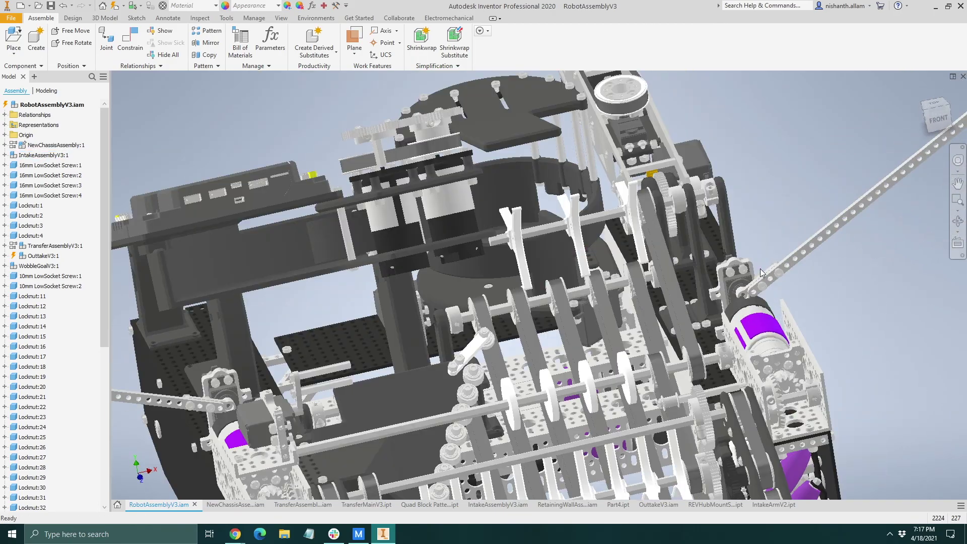